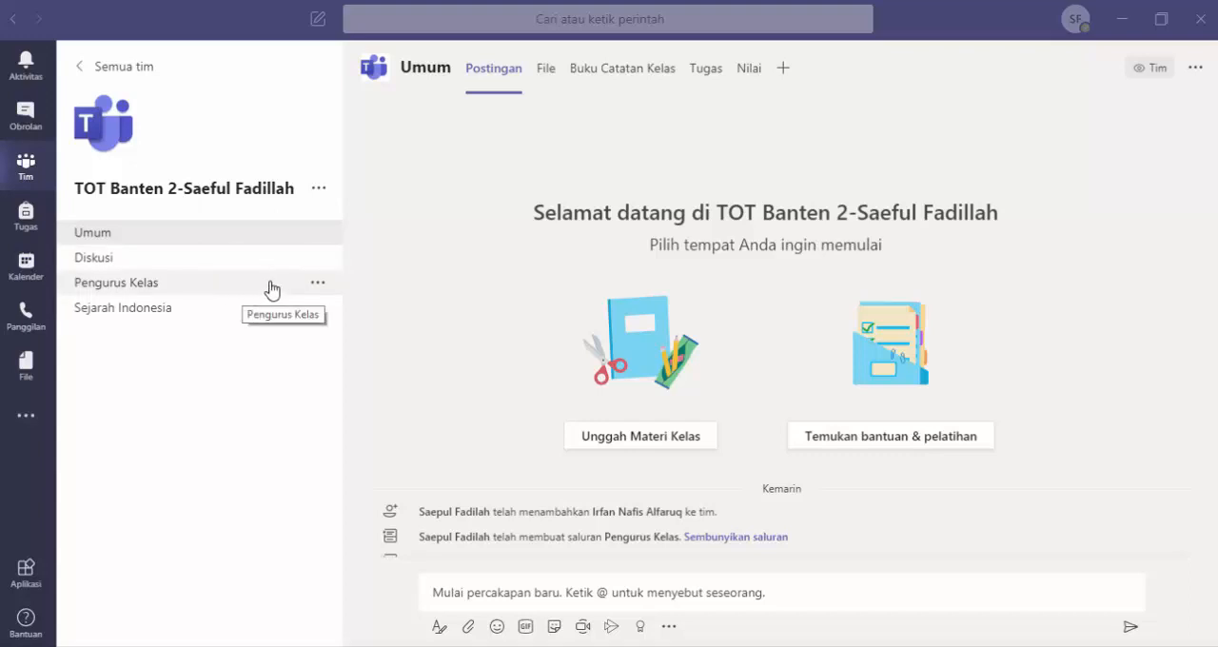
Step: Start a formatted new conversation in the Sejarah Indonesia channel with the subject "Materi KD 3.9 Sejarah"
click(224, 316)
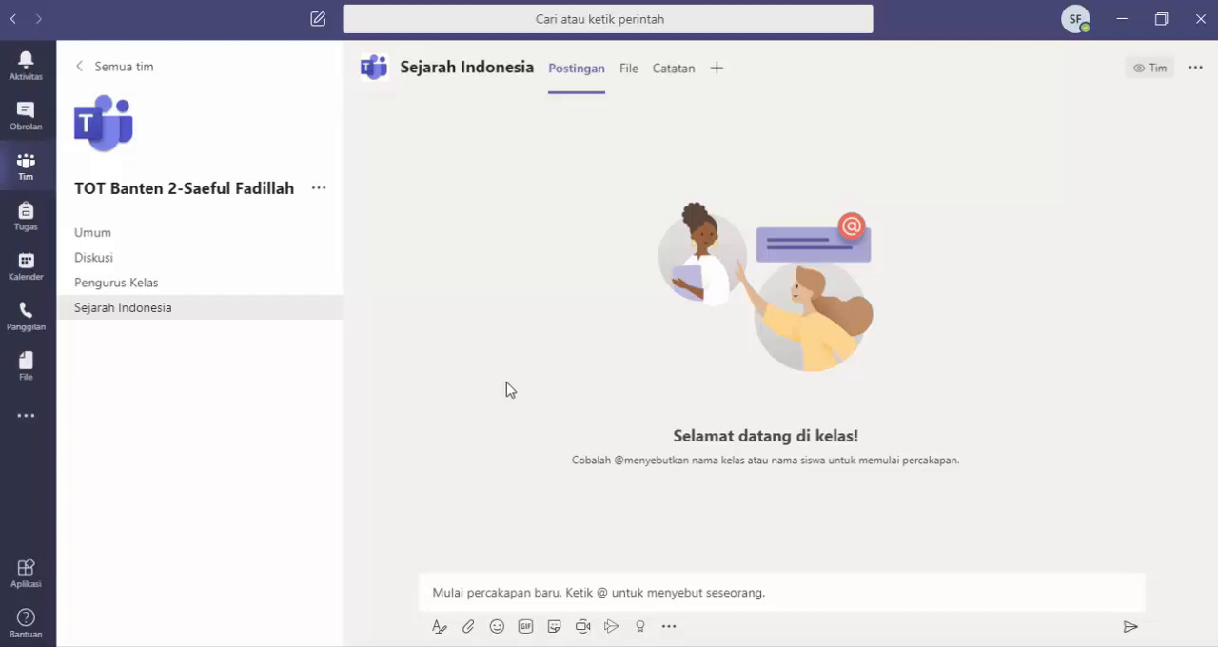
click(439, 627)
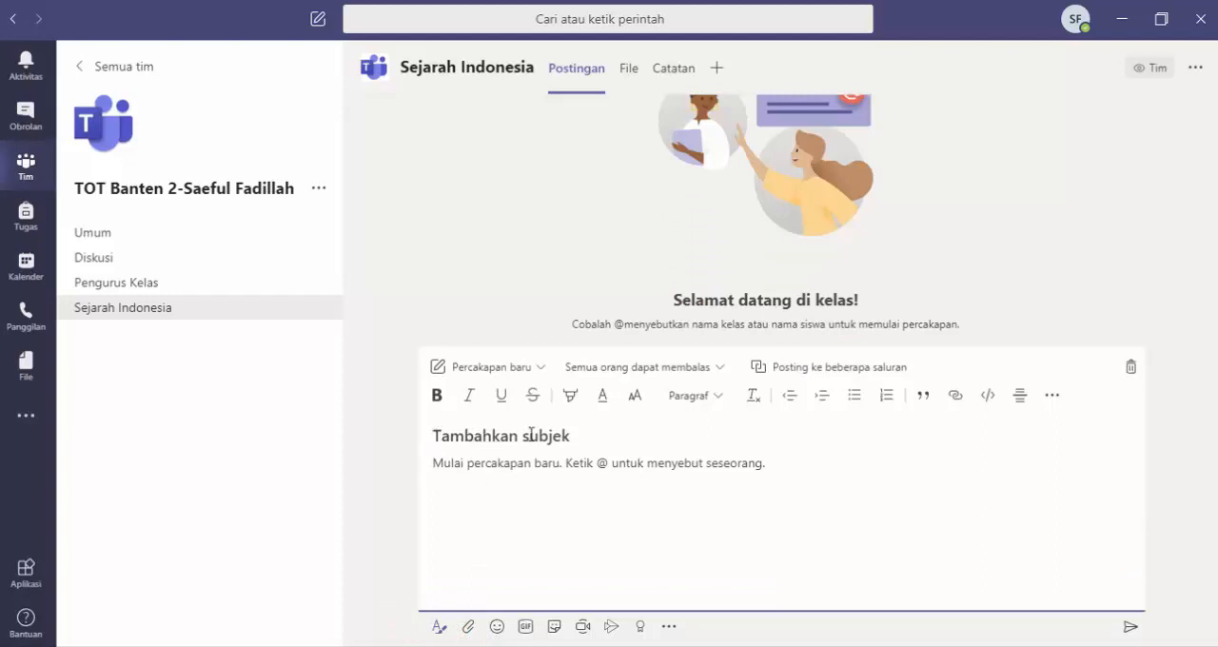
click(573, 435)
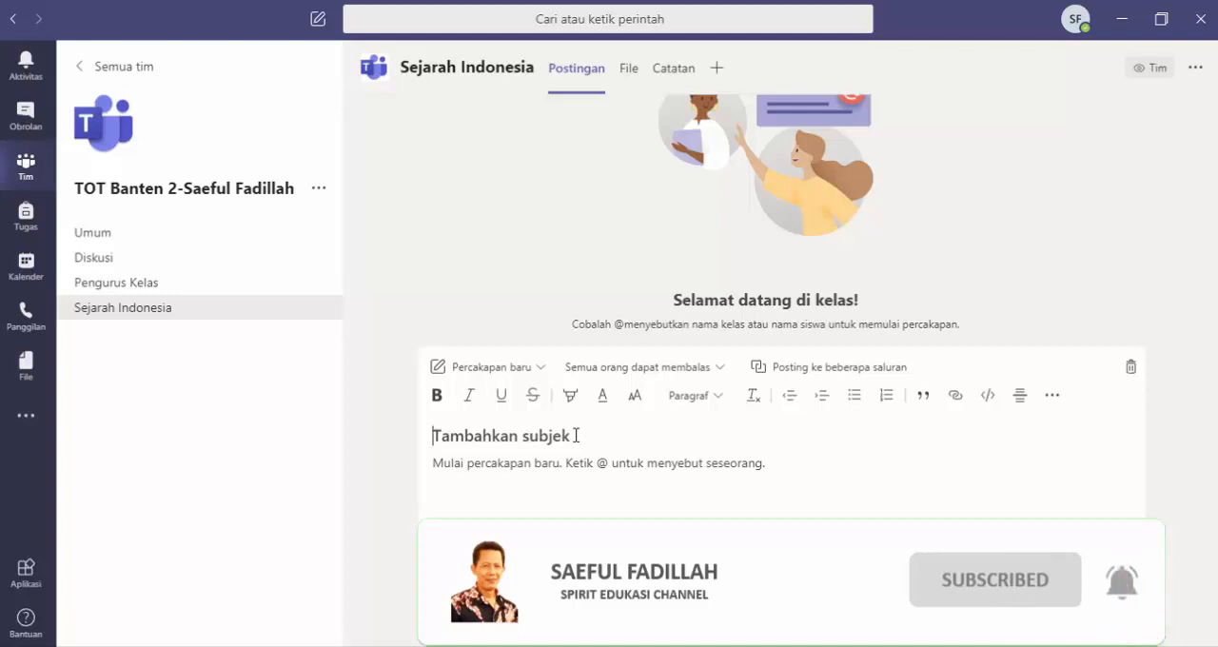
text(Materi KD 3.9 Sejarah)
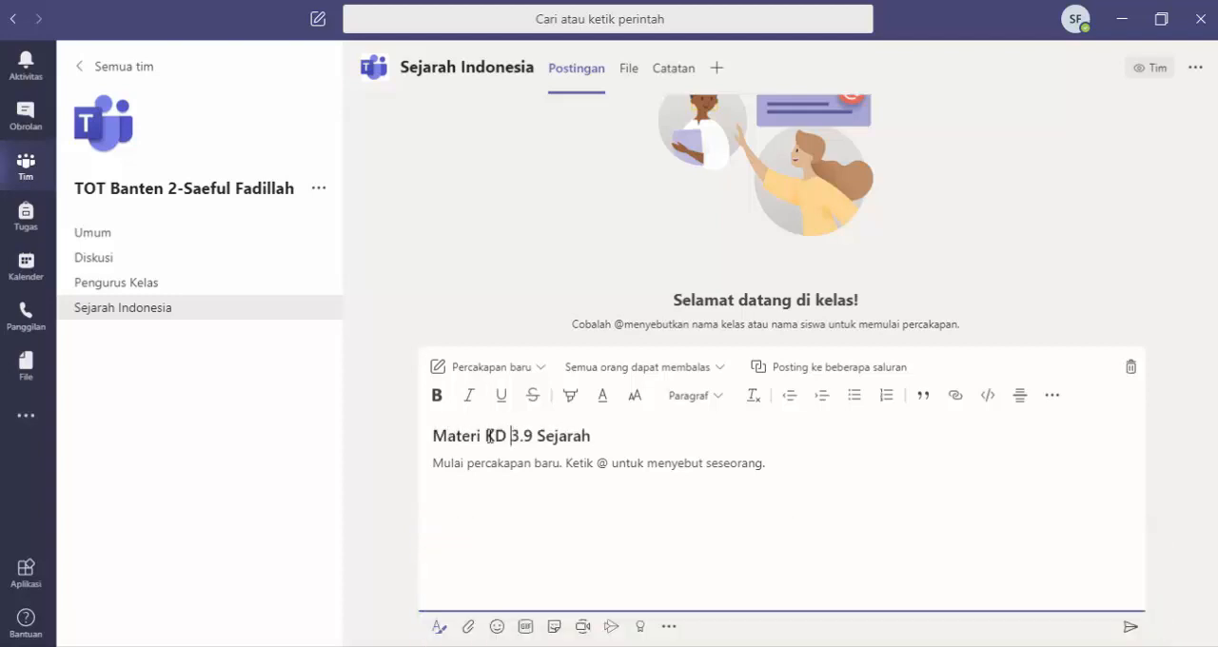
Step: Copy the Word document's text from the heading "USAHA MEMPERTAHANKAN KEMERDEKAAN INDONESIA" through "Negara Jawa Timur" into the body of the Teams post
click(514, 467)
click(576, 646)
scroll(496, 433, up, 1)
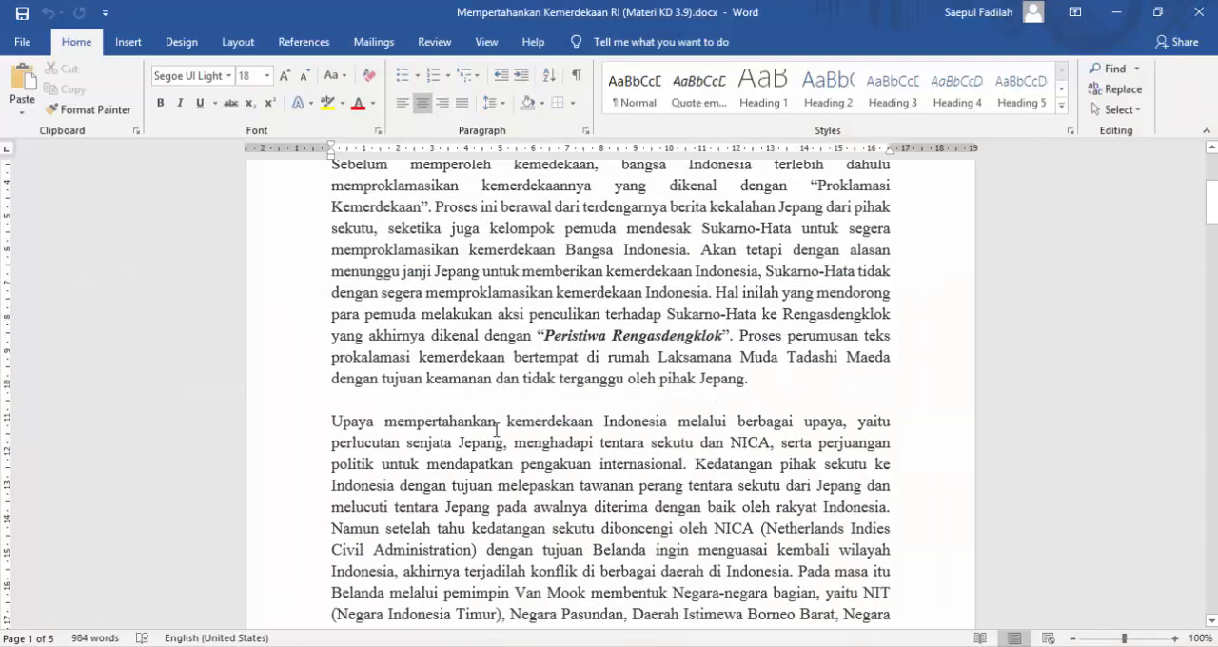
scroll(496, 433, up, 3)
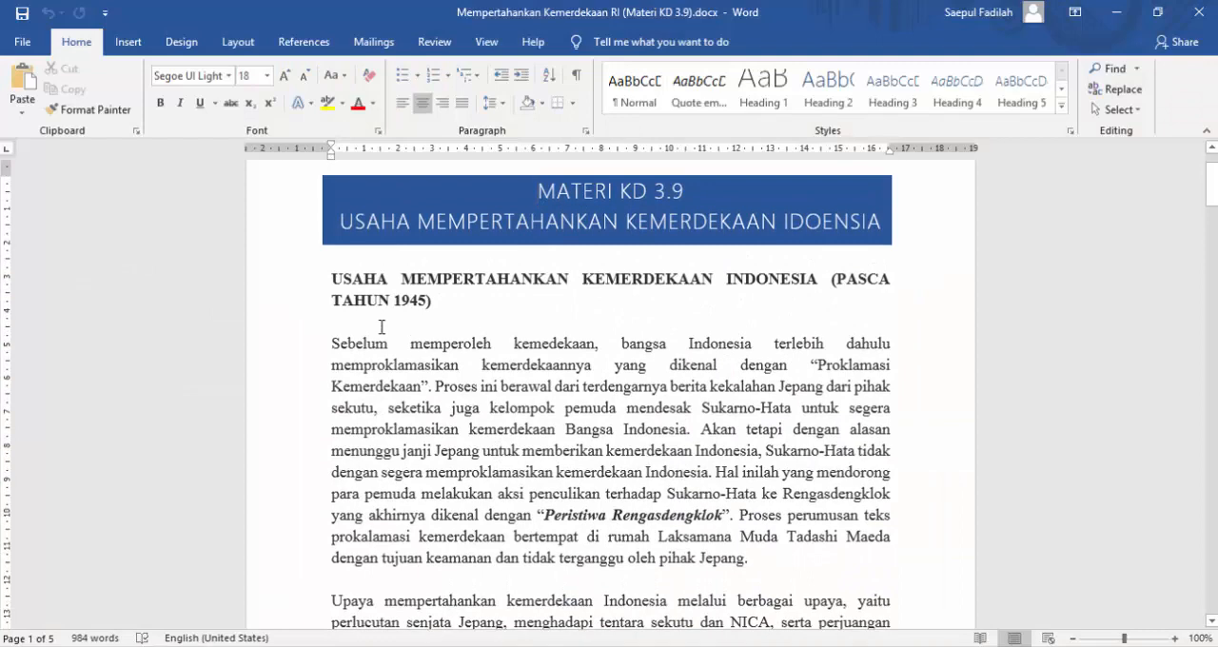
click(330, 278)
shift+click(469, 436)
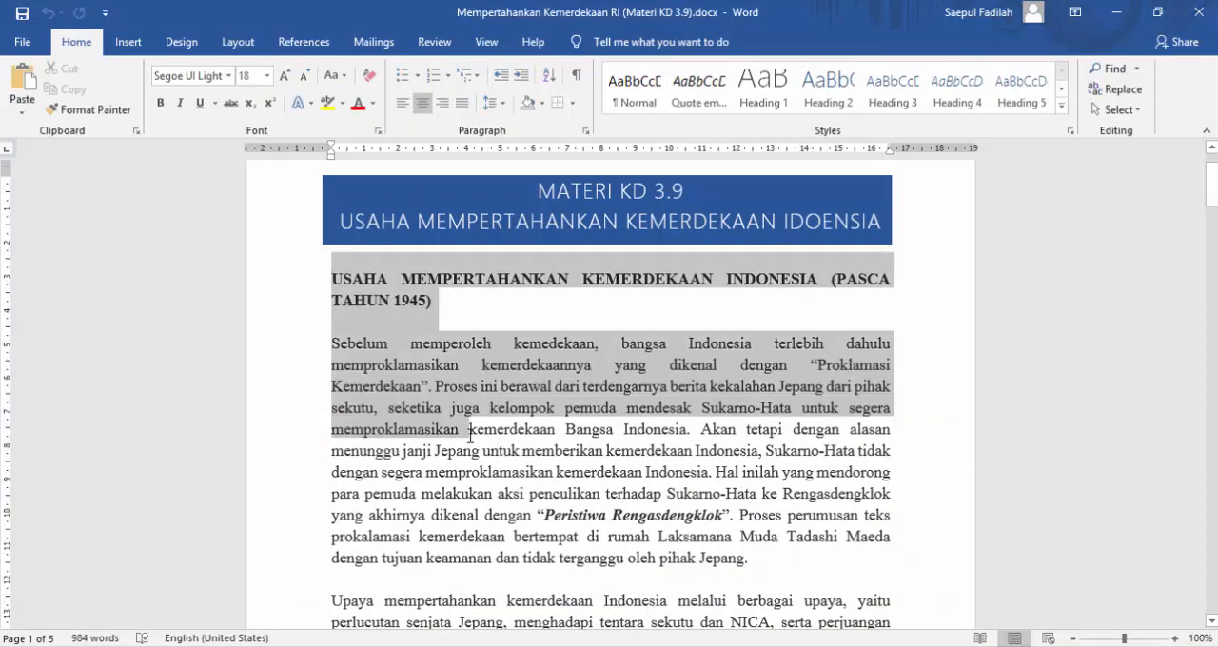
drag(469, 436, 675, 437)
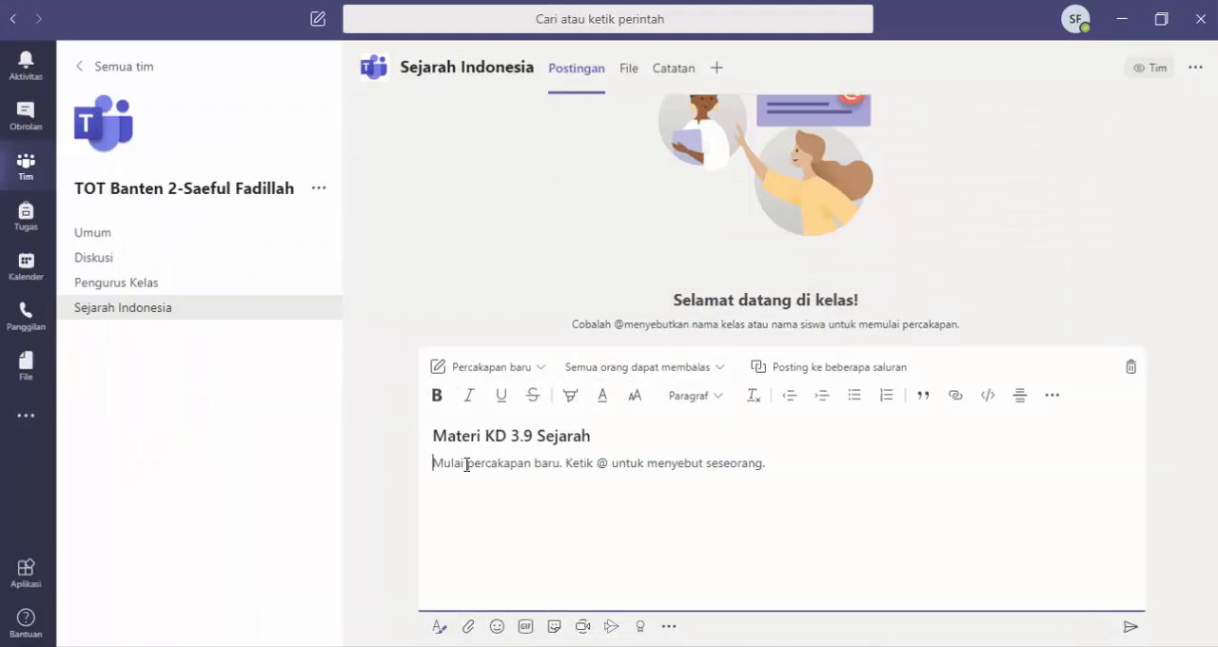
key(ctrl+v)
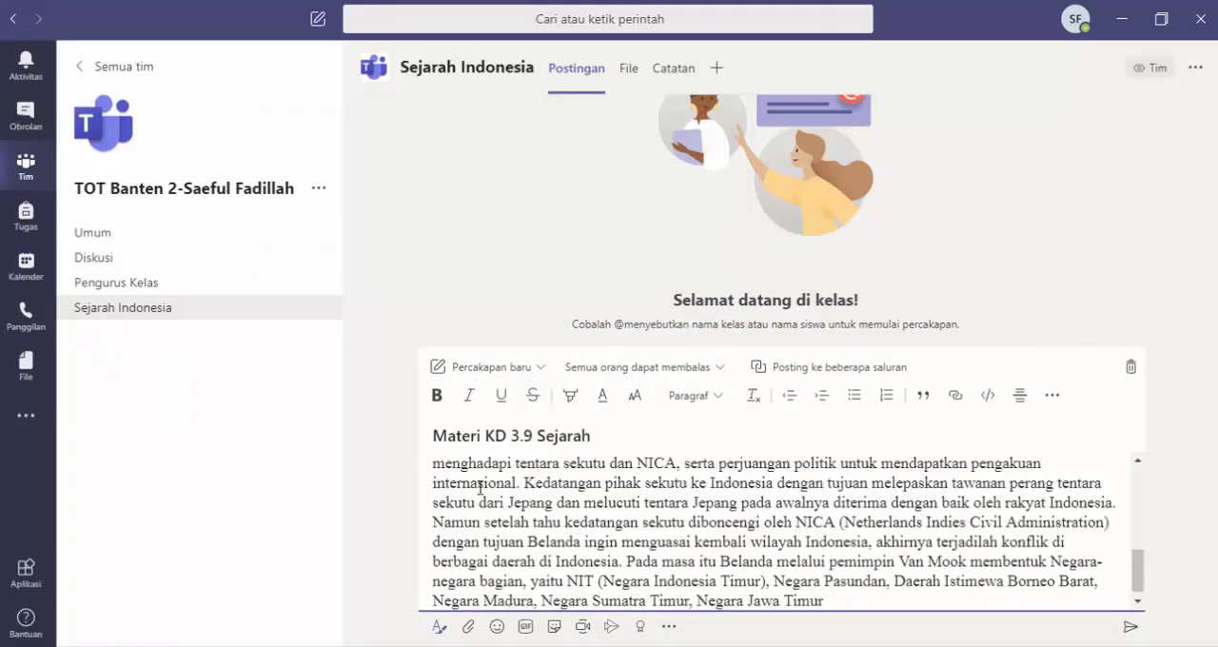
Step: Below the pasted material, add the line "Silahkan Lihat vidio berikut untuk referensi materi di atas:"
scroll(480, 488, up, 10)
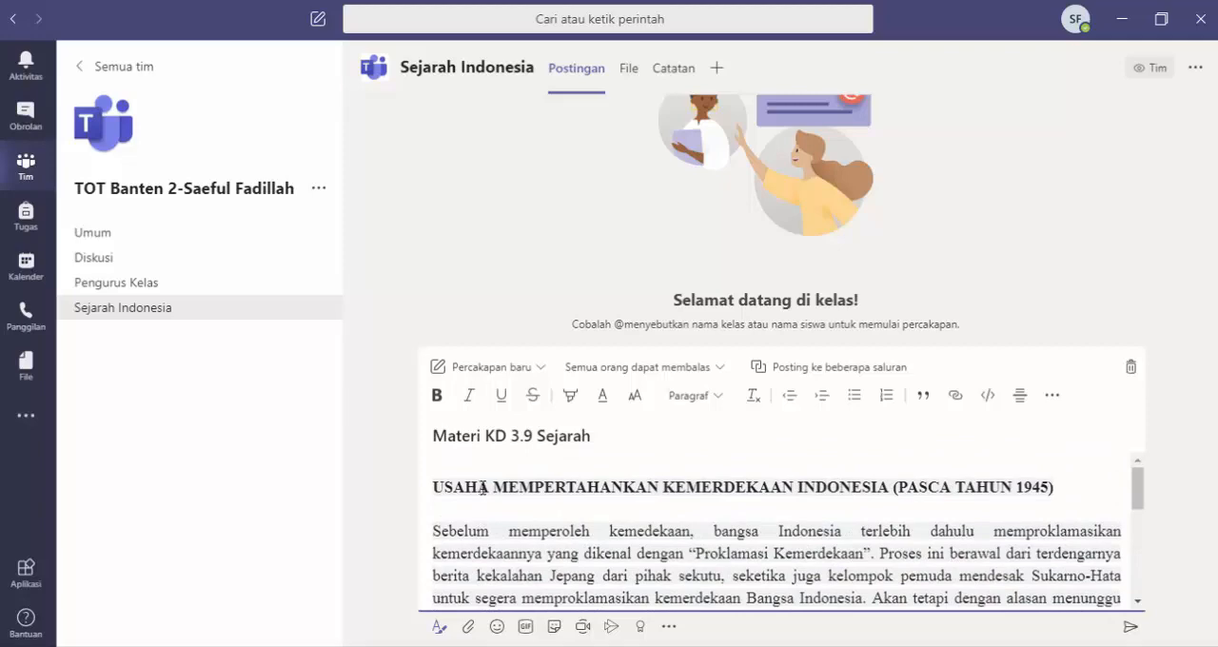
scroll(486, 487, down, 10)
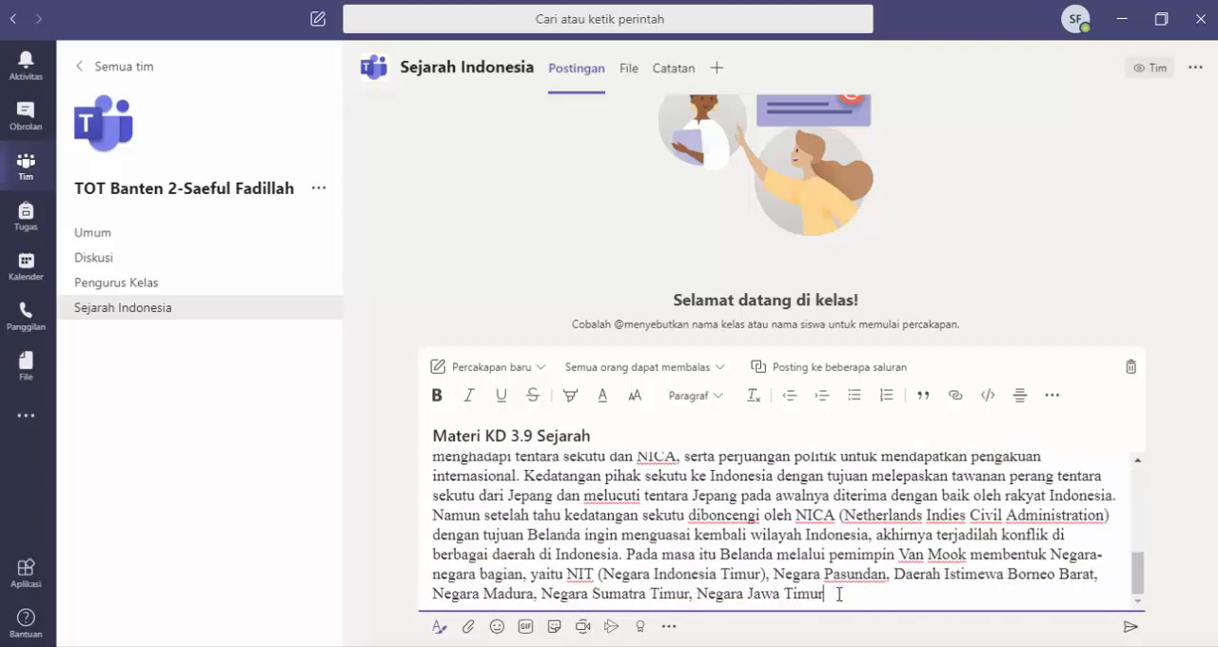
key(Return)
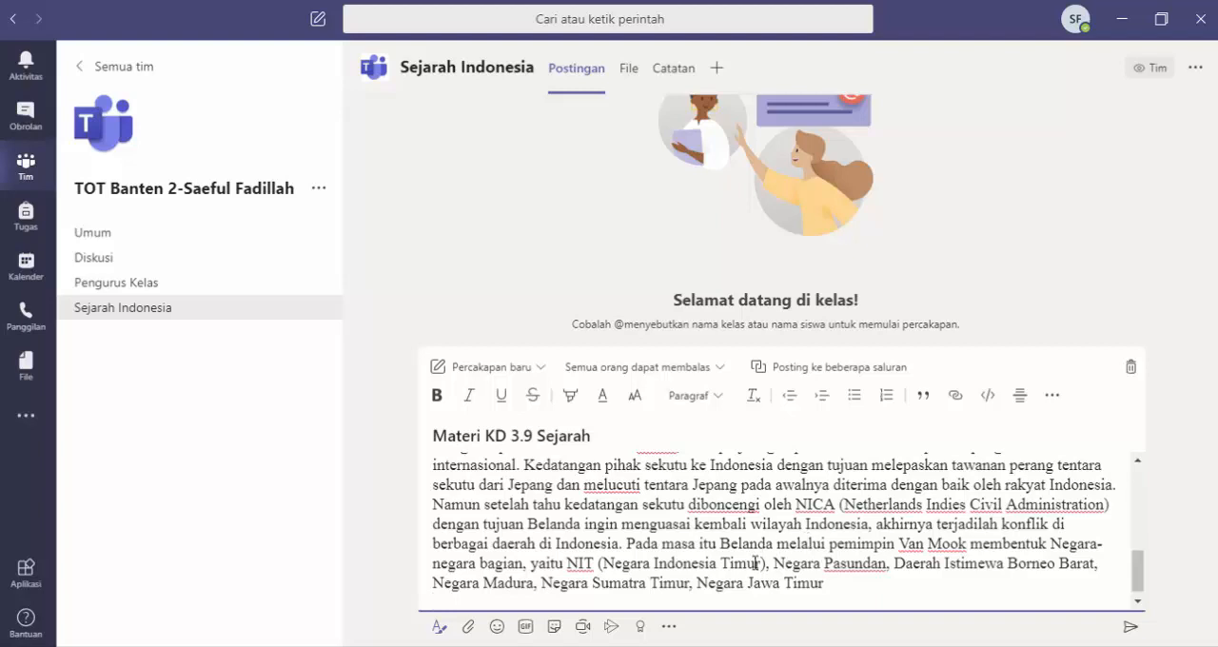
key(Return)
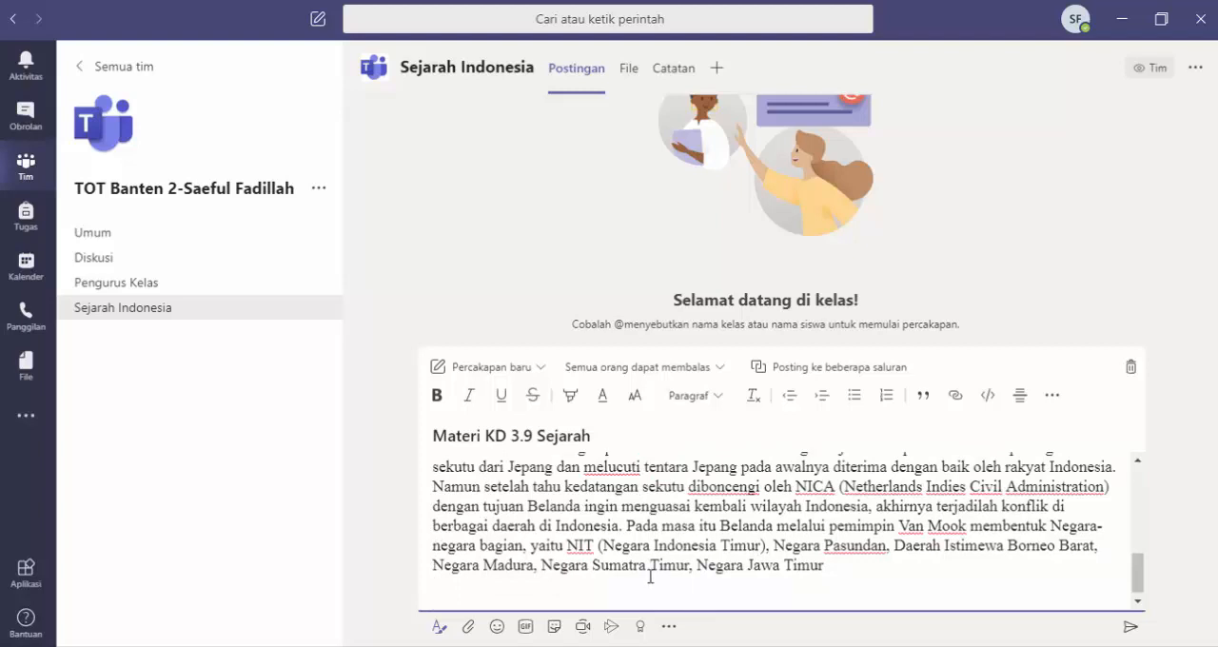
text(Silahkan Lihat vidio berikut untuk referensi materi di atas:)
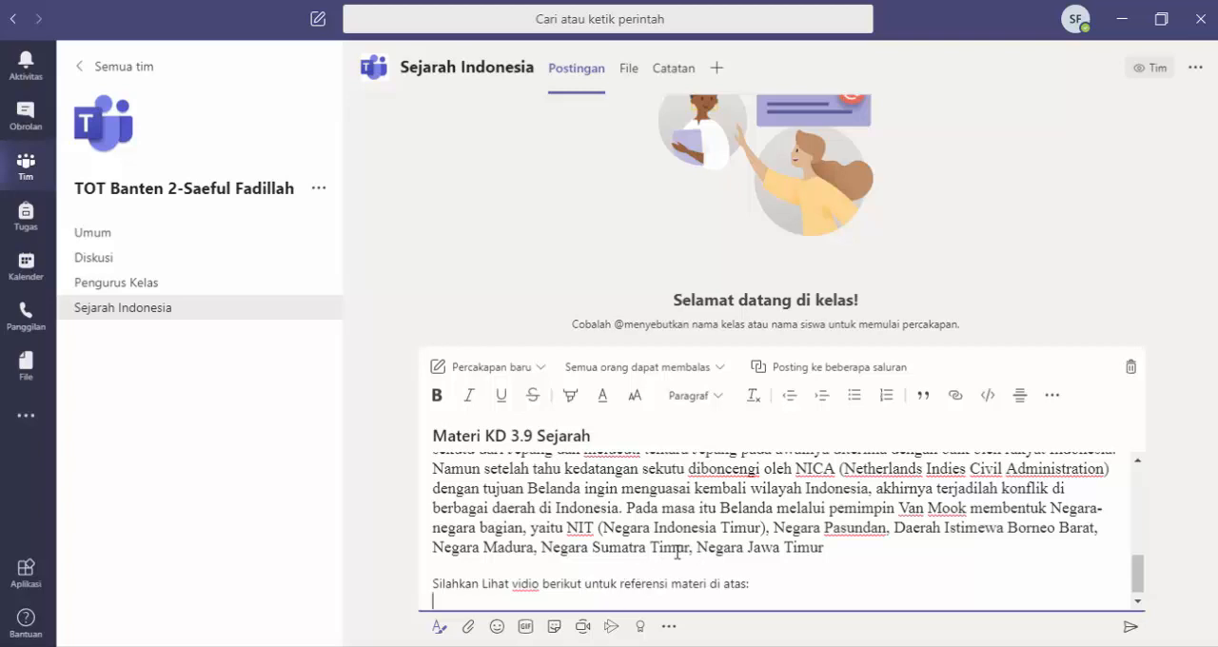
Step: Add the YouTube app to the message extensions of the post
scroll(646, 575, up, 3)
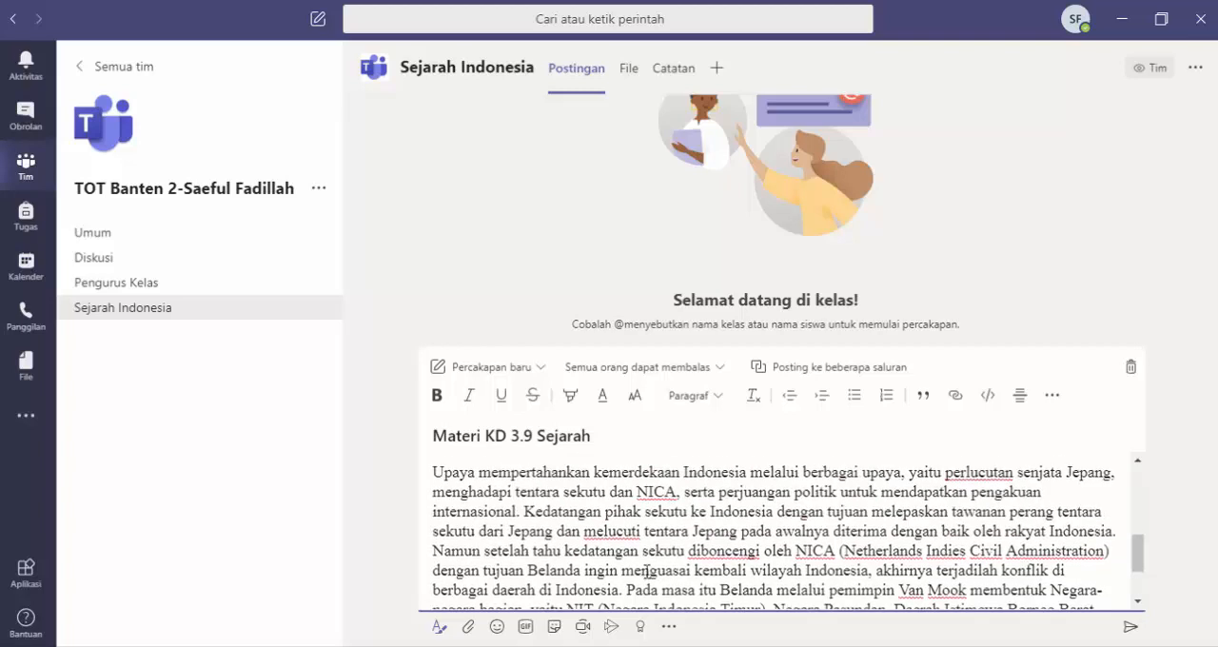
scroll(682, 554, down, 3)
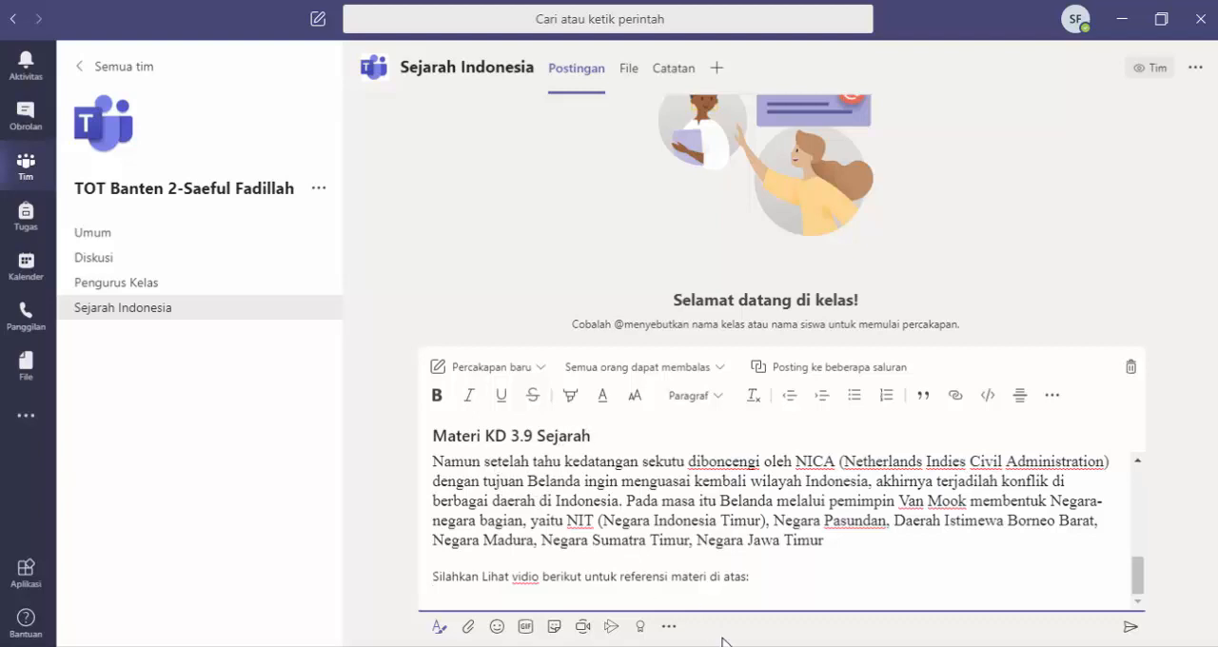
click(669, 626)
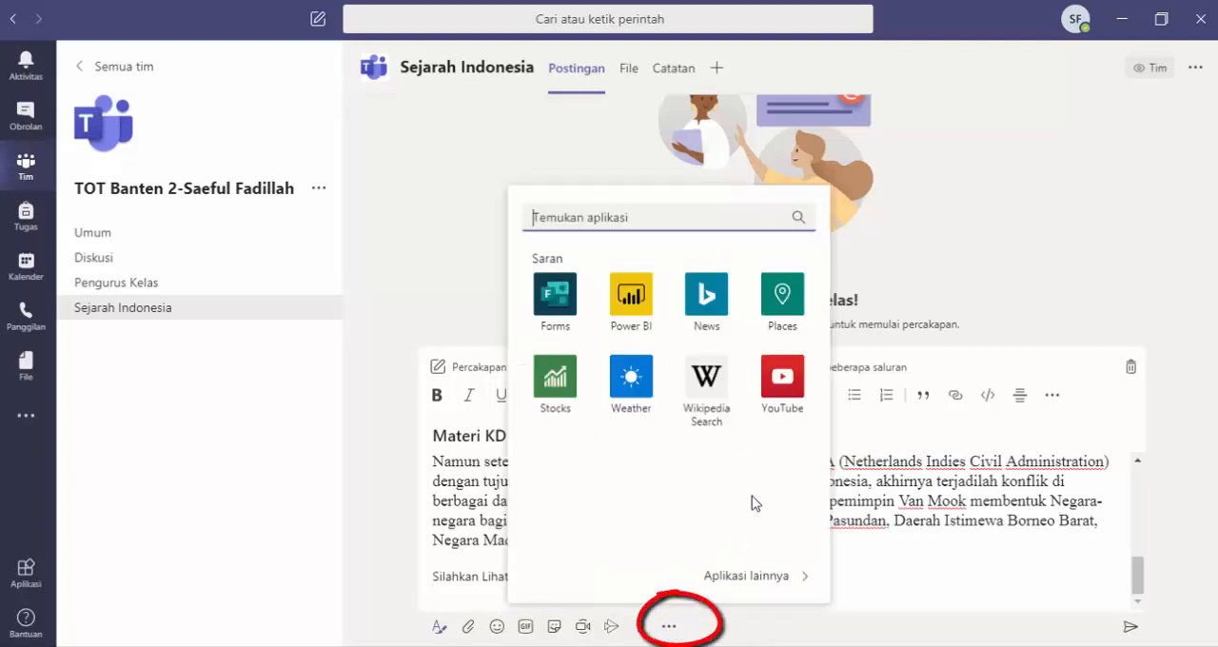
click(781, 385)
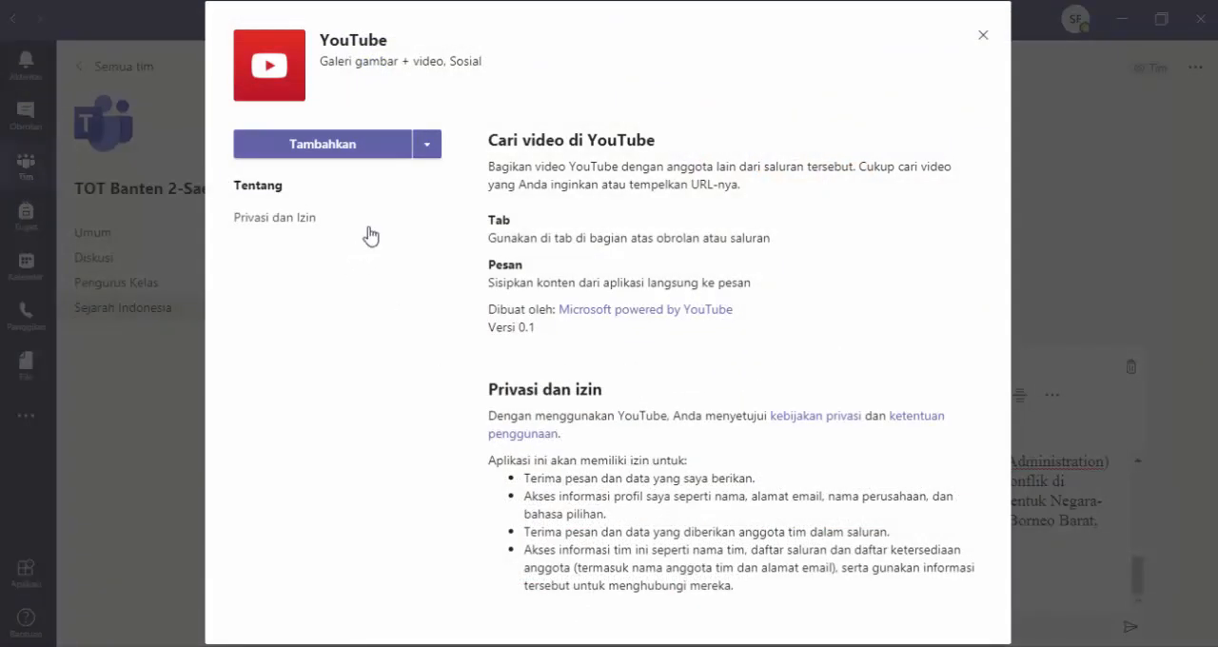
click(328, 153)
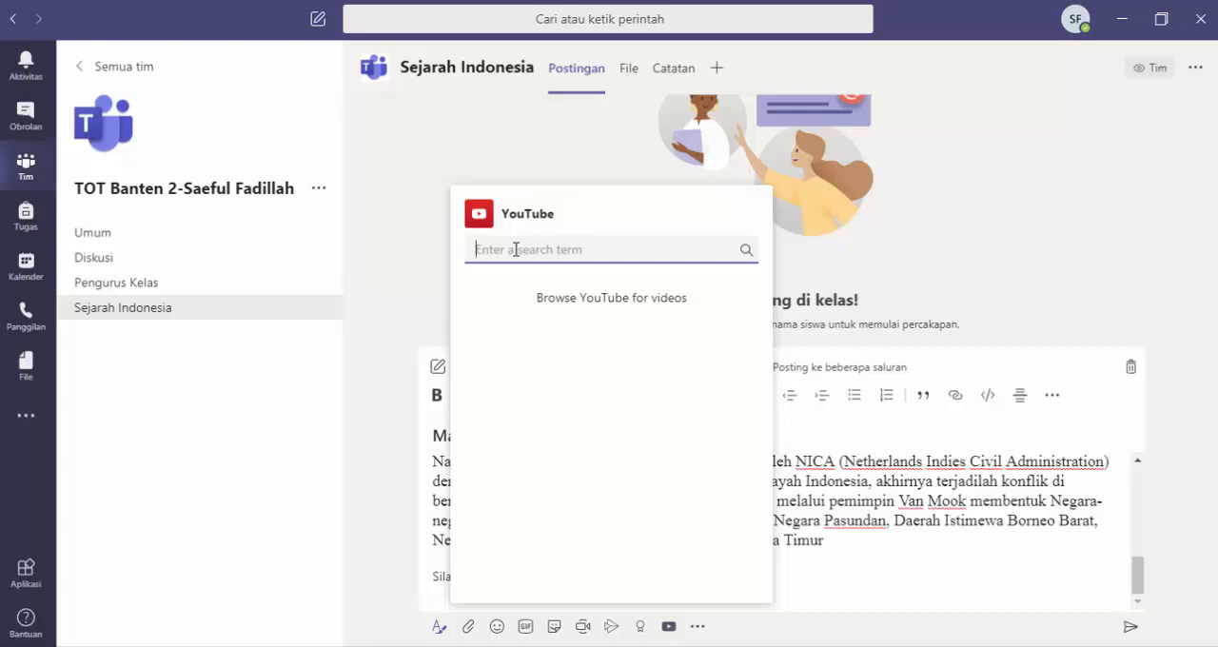
Step: Search YouTube for "mempertahankan kemerde" and insert the video "MATERI SEJARAH: MASA MEMPERTAHANKAN KEMERDEKAAN" into the post
text(mempertahankan kemerde)
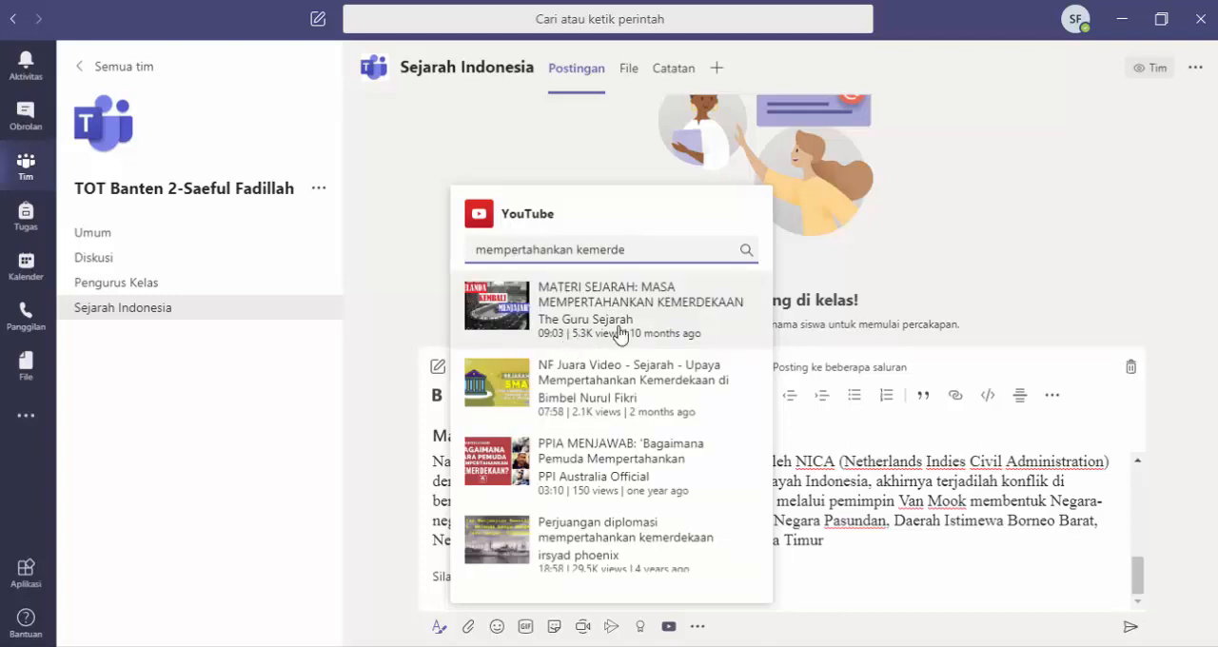
click(569, 306)
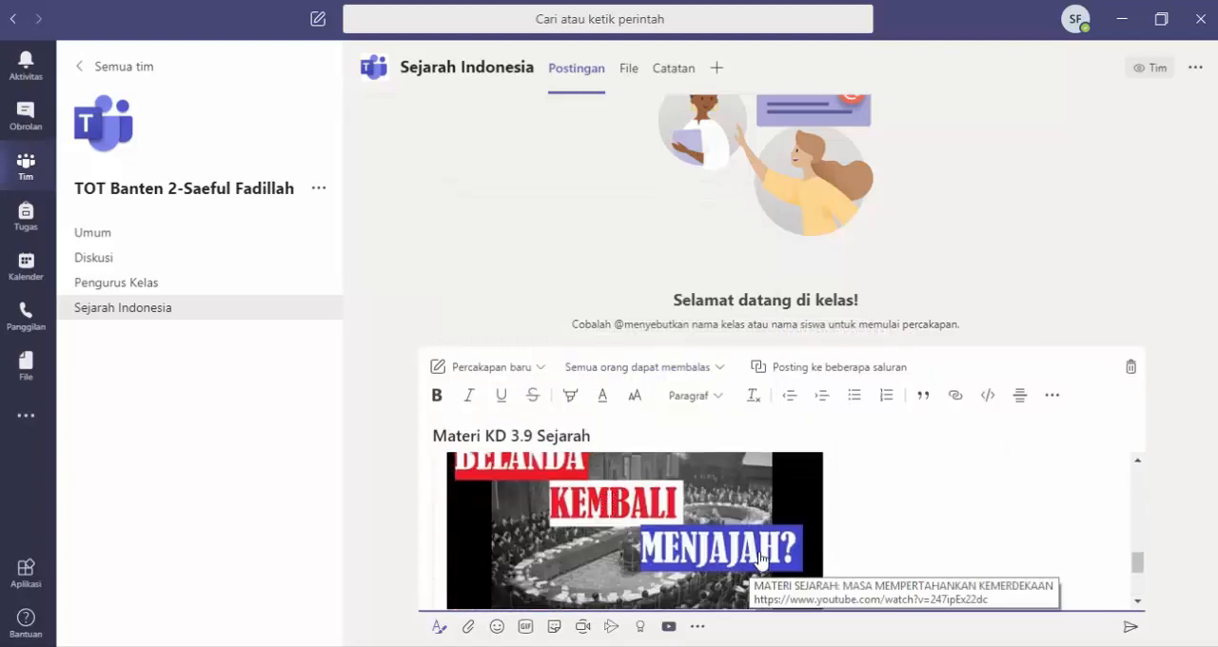
Step: Review the drafted post from its heading down to the inserted YouTube video card
scroll(760, 560, up, 2)
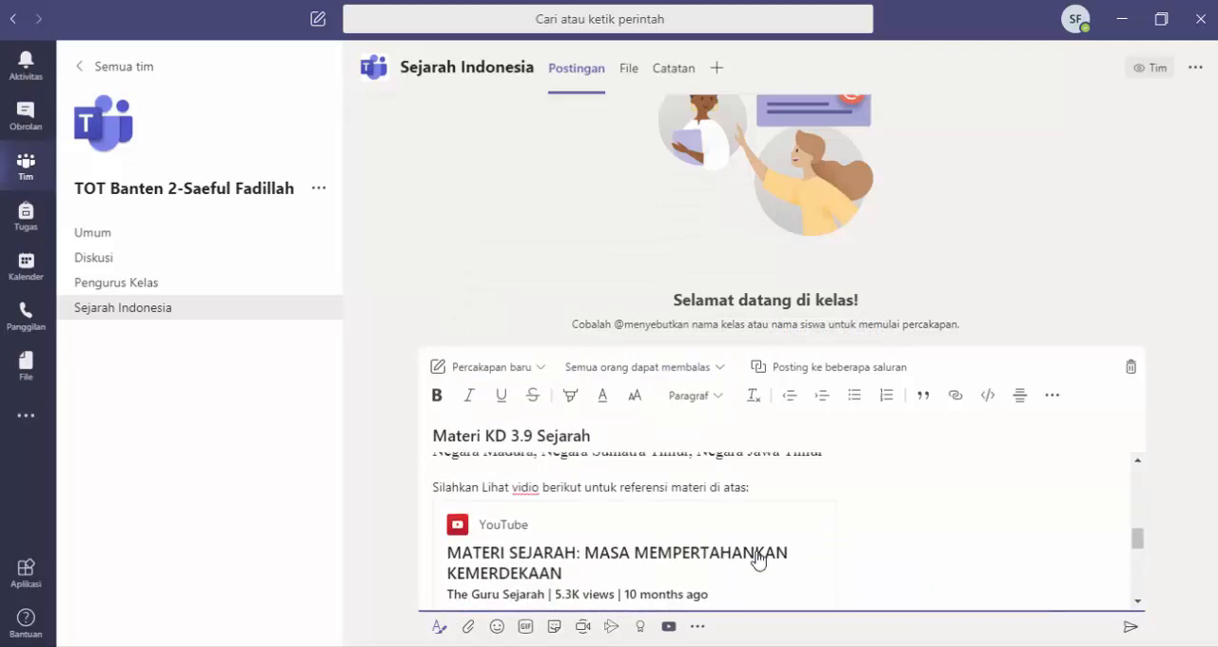
scroll(759, 560, down, 2)
scroll(757, 560, up, 2)
scroll(758, 559, up, 4)
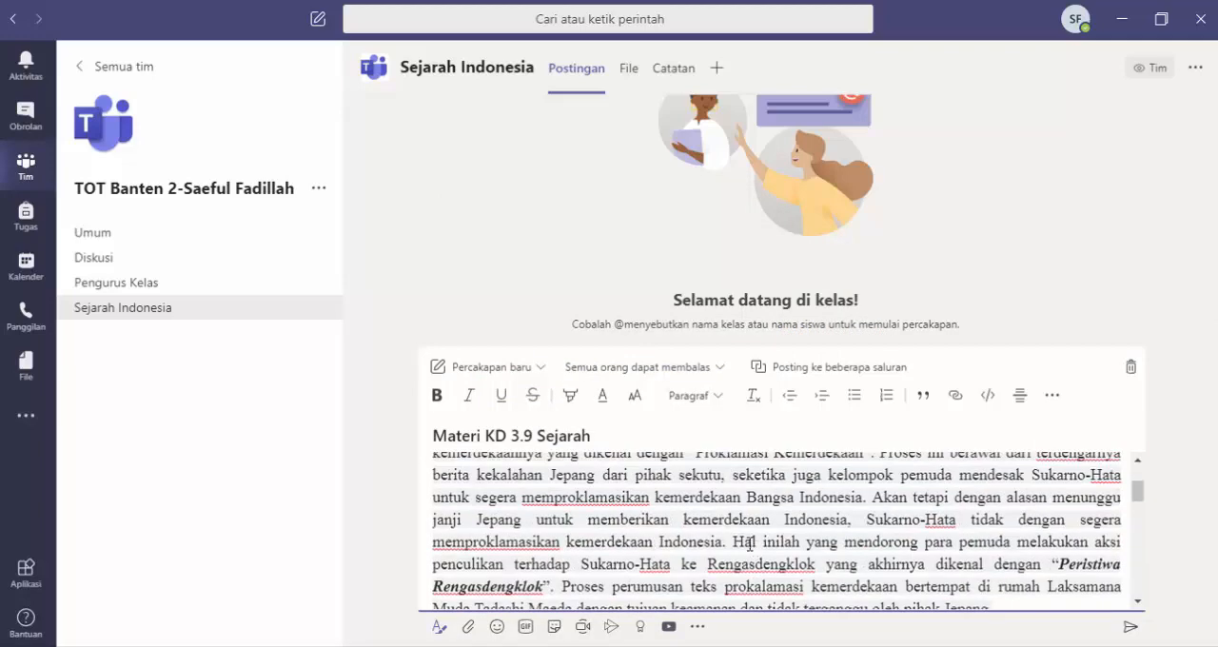
scroll(712, 502, up, 2)
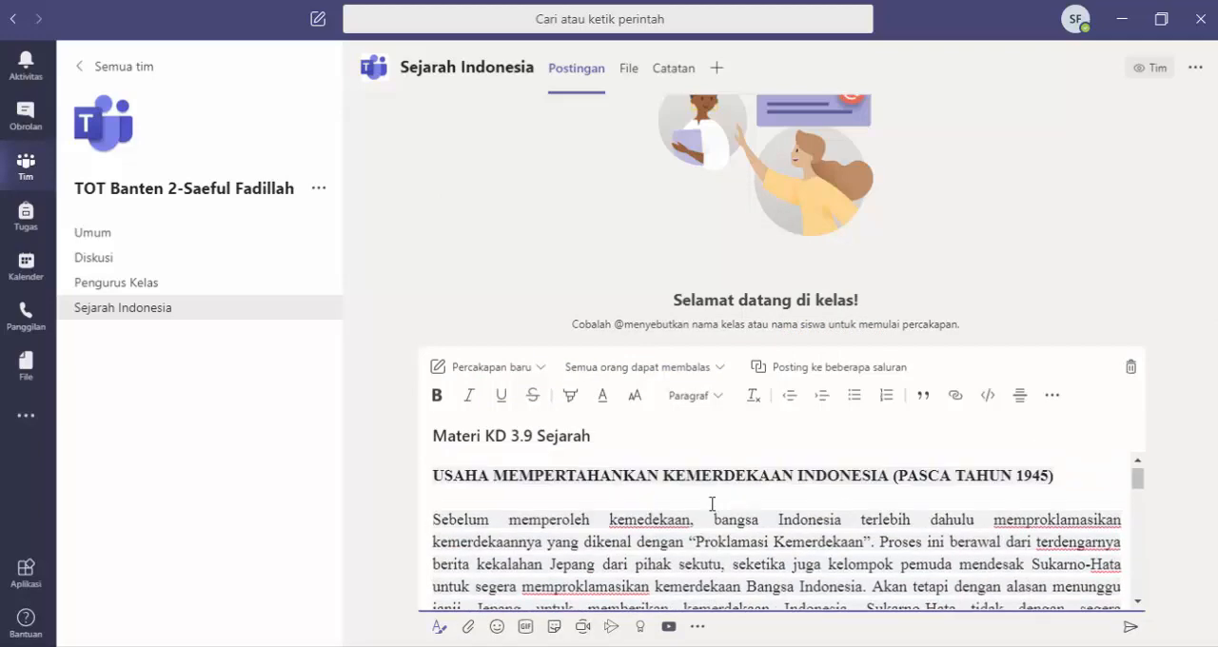
scroll(712, 503, down, 8)
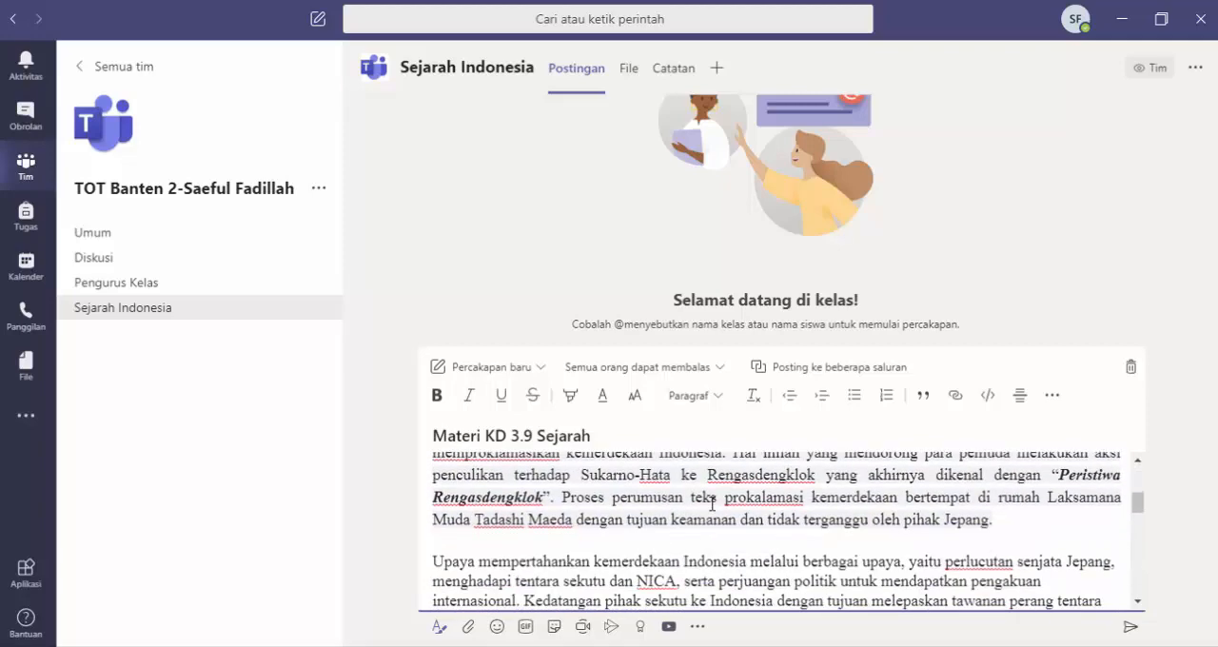
scroll(711, 502, down, 8)
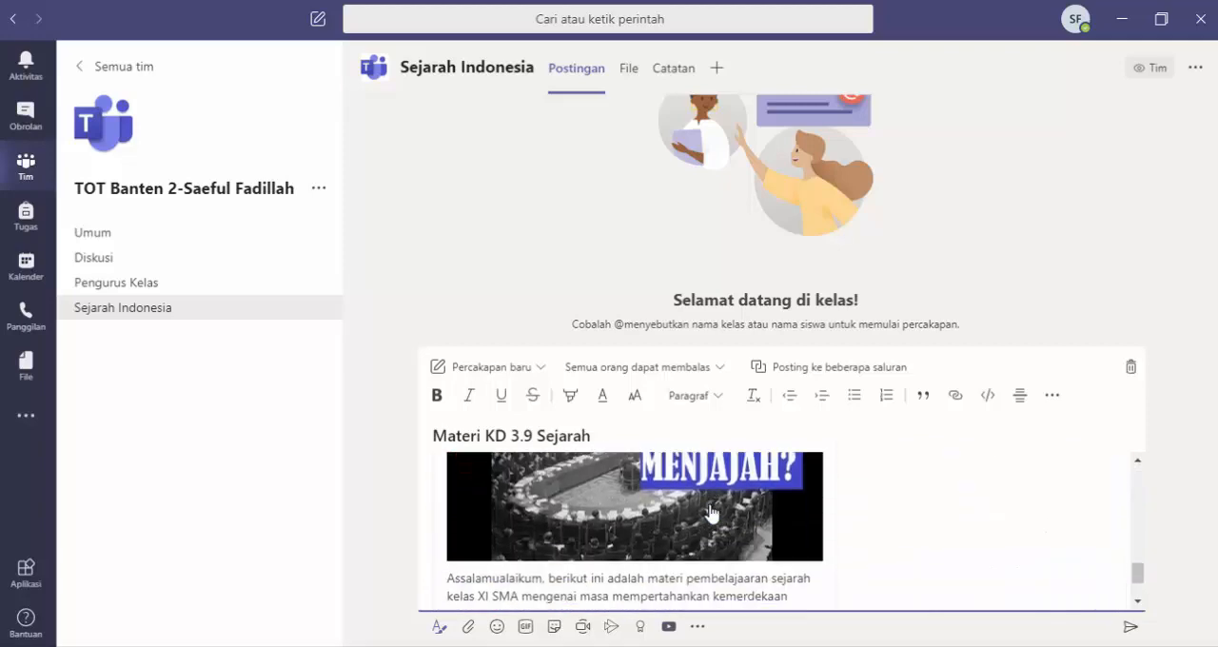
scroll(711, 512, up, 3)
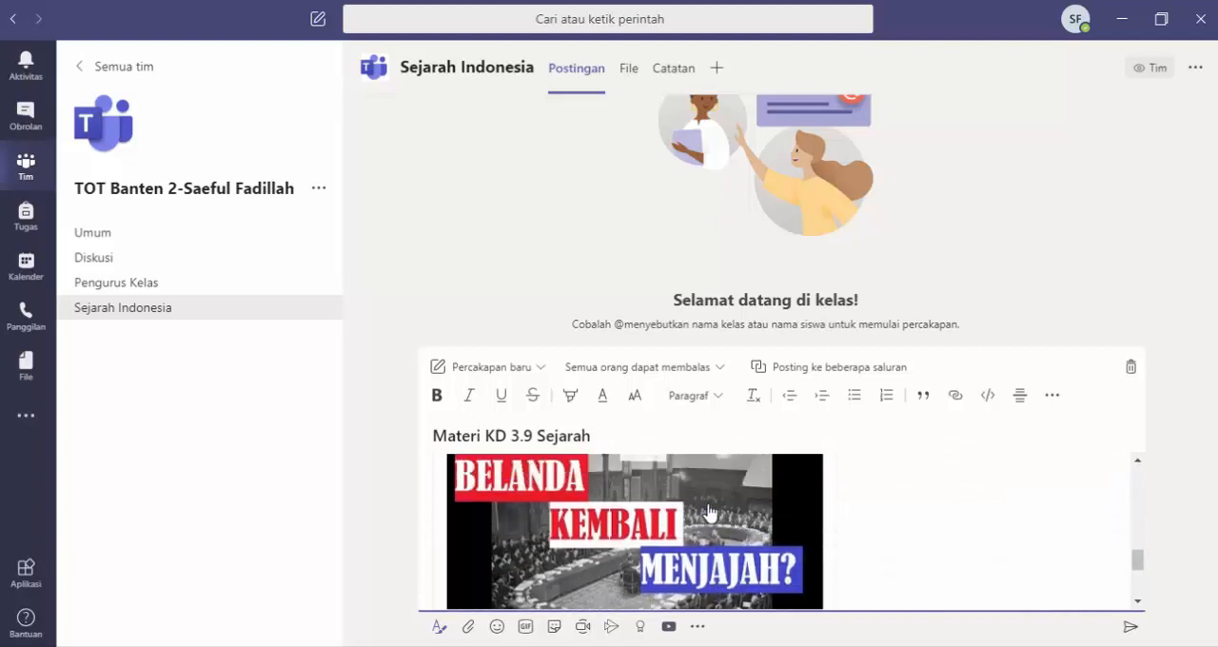
scroll(707, 514, up, 3)
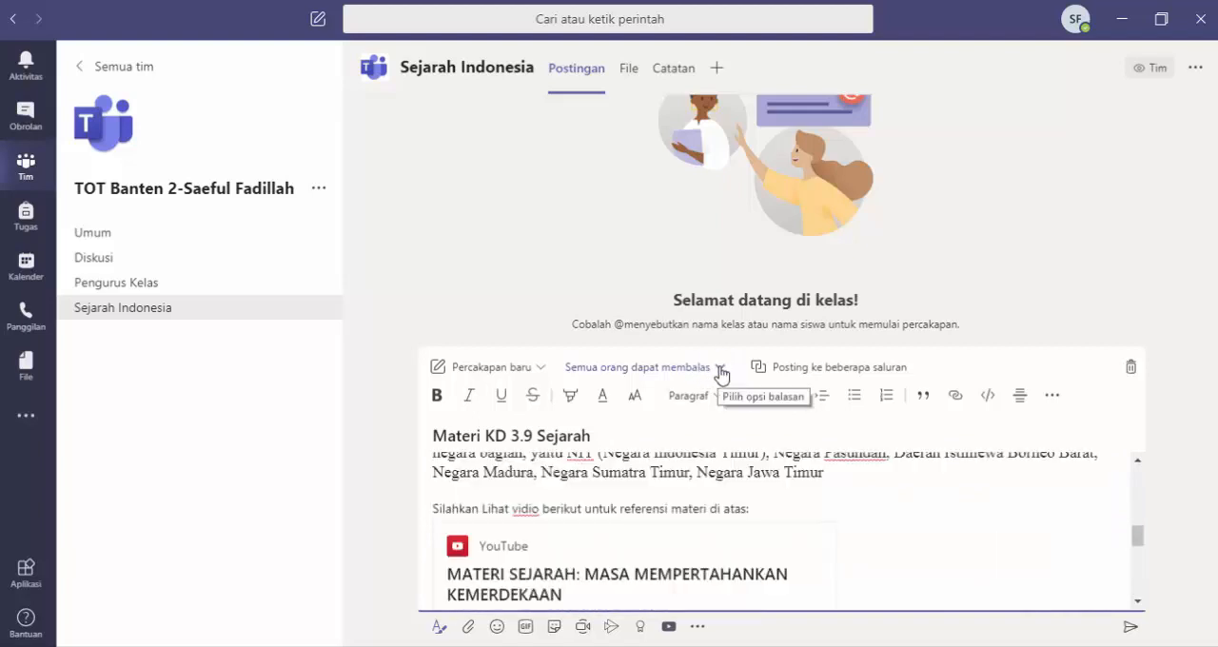
Step: Switch the post's reply permission to "Anda dan moderator dapat membalas" and back to "Semua orang dapat membalas"
click(721, 374)
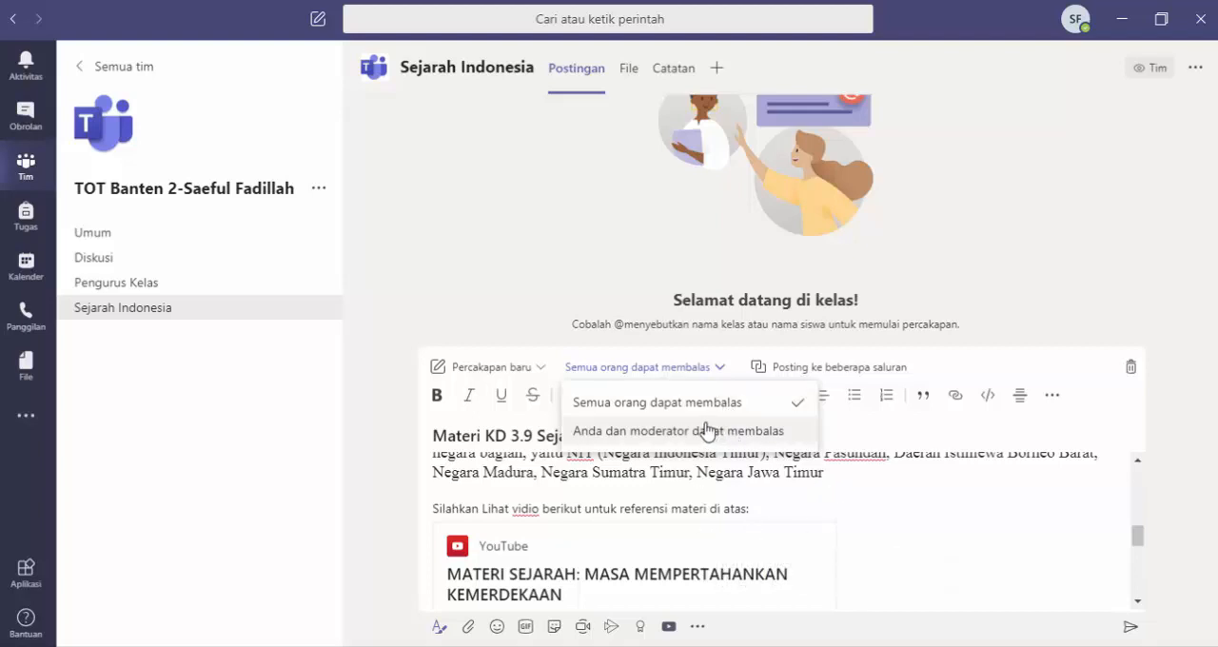
click(629, 433)
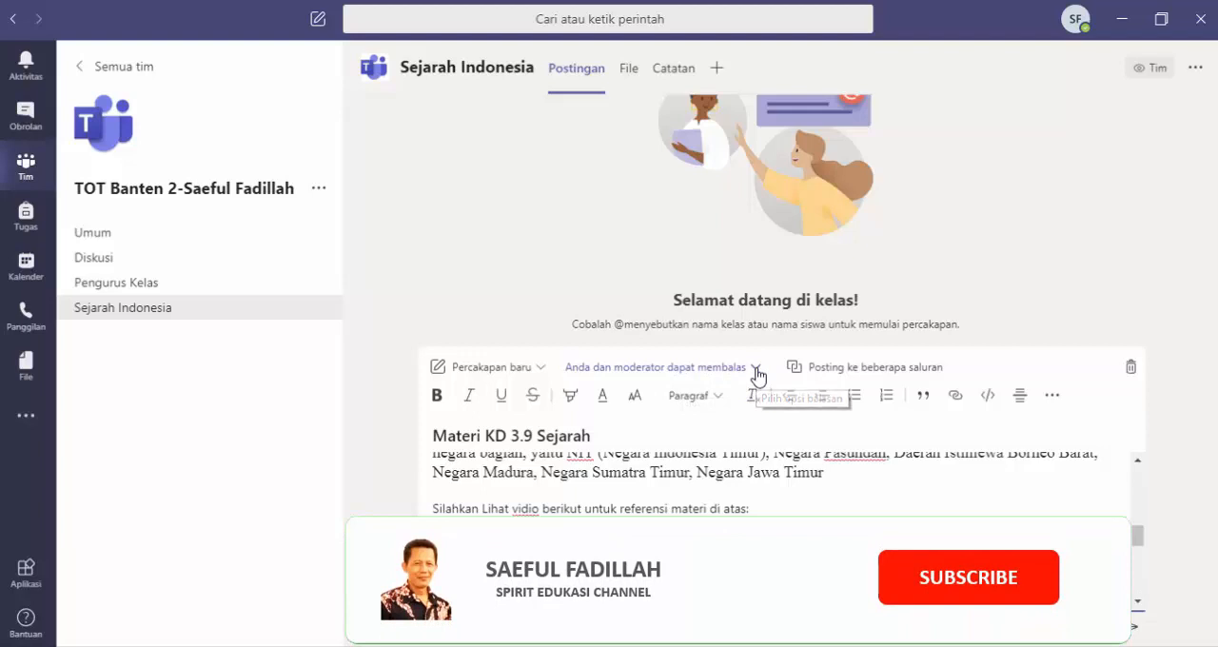
click(757, 371)
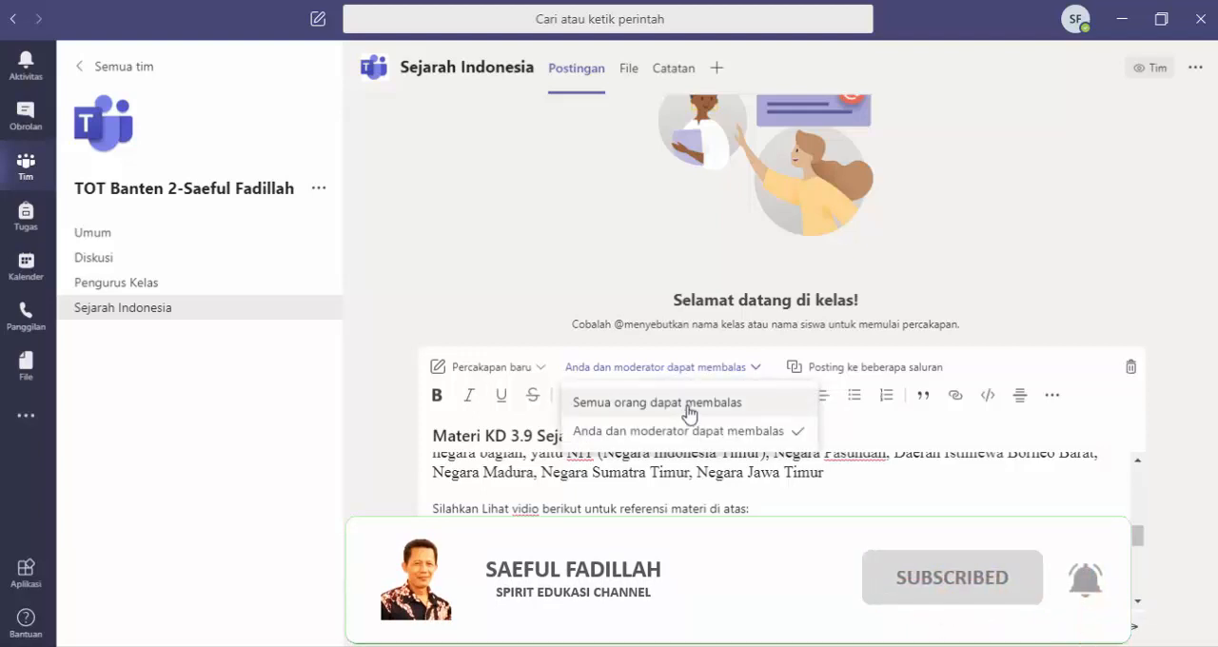
click(687, 404)
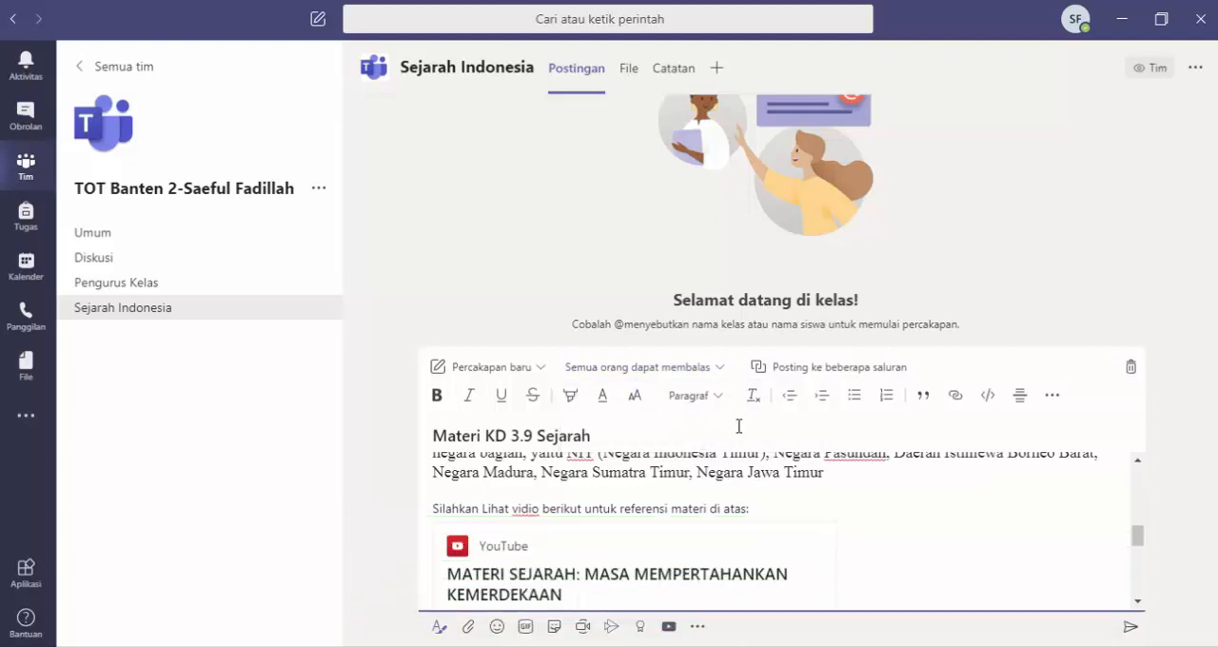
click(716, 371)
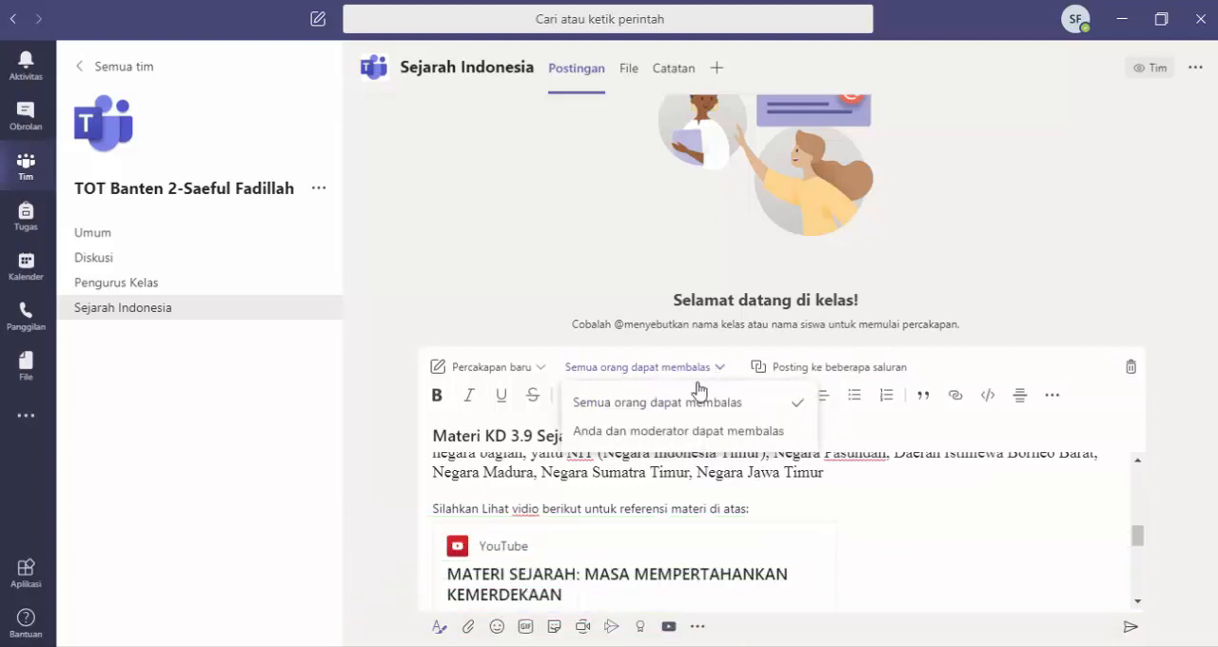
click(673, 407)
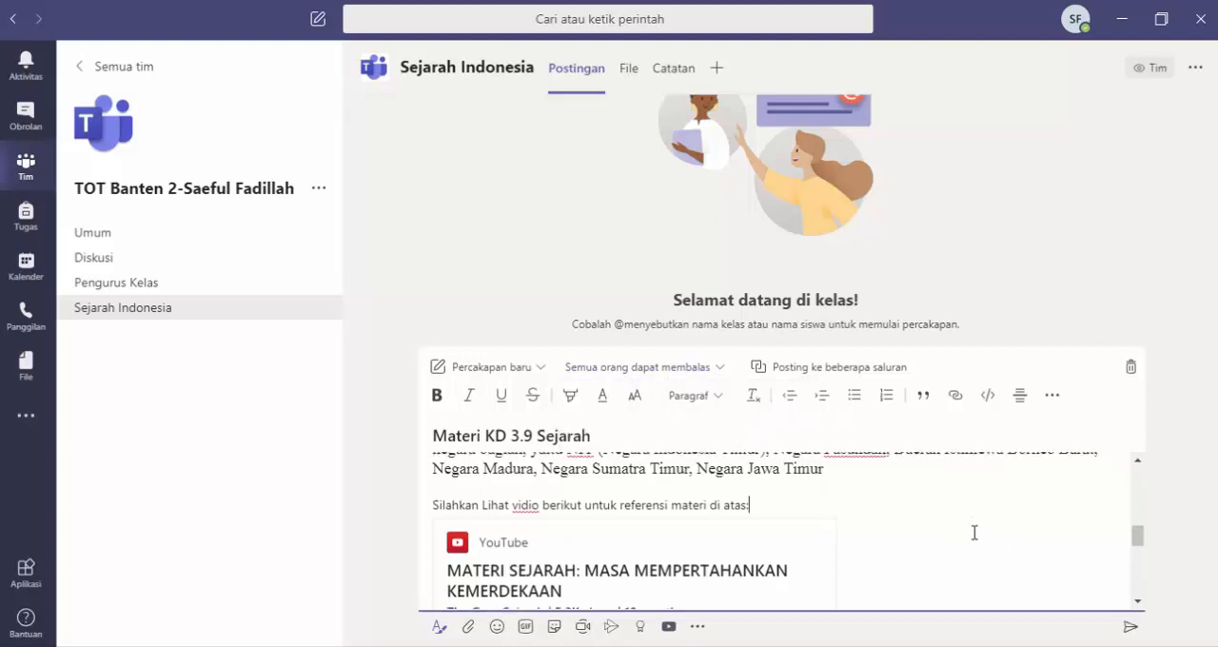
scroll(974, 533, down, 5)
scroll(973, 533, up, 15)
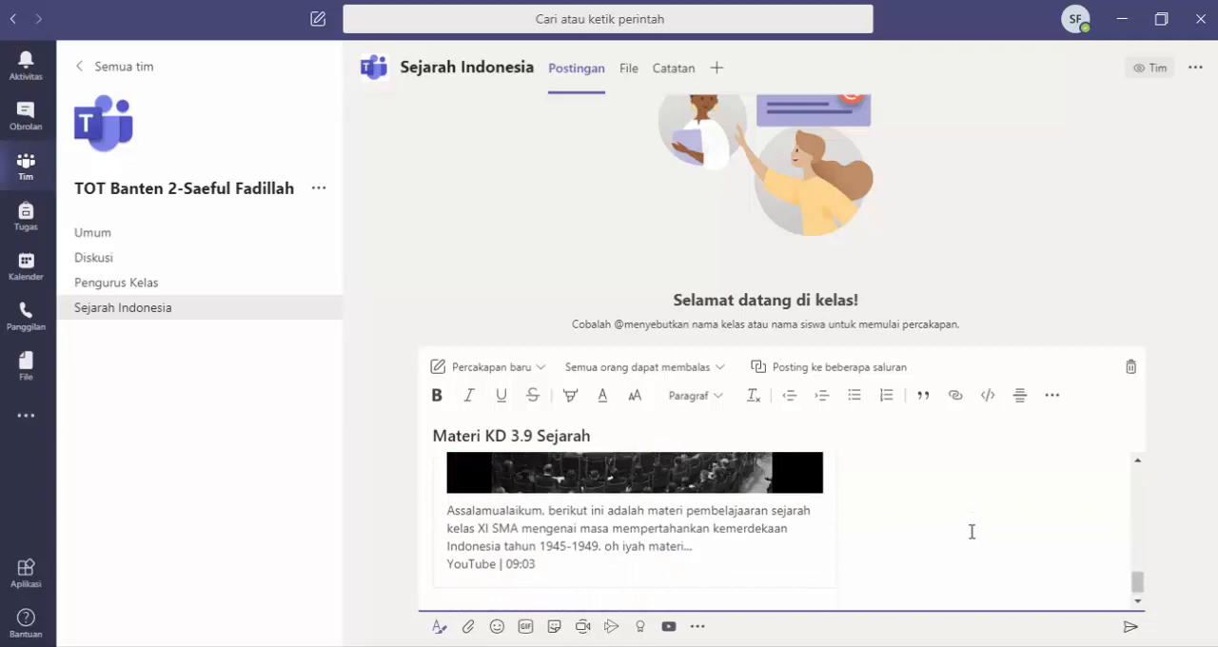
Step: Publish the drafted "Materi KD 3.9 Sejarah" post in the Sejarah Indonesia channel
scroll(970, 530, down, 4)
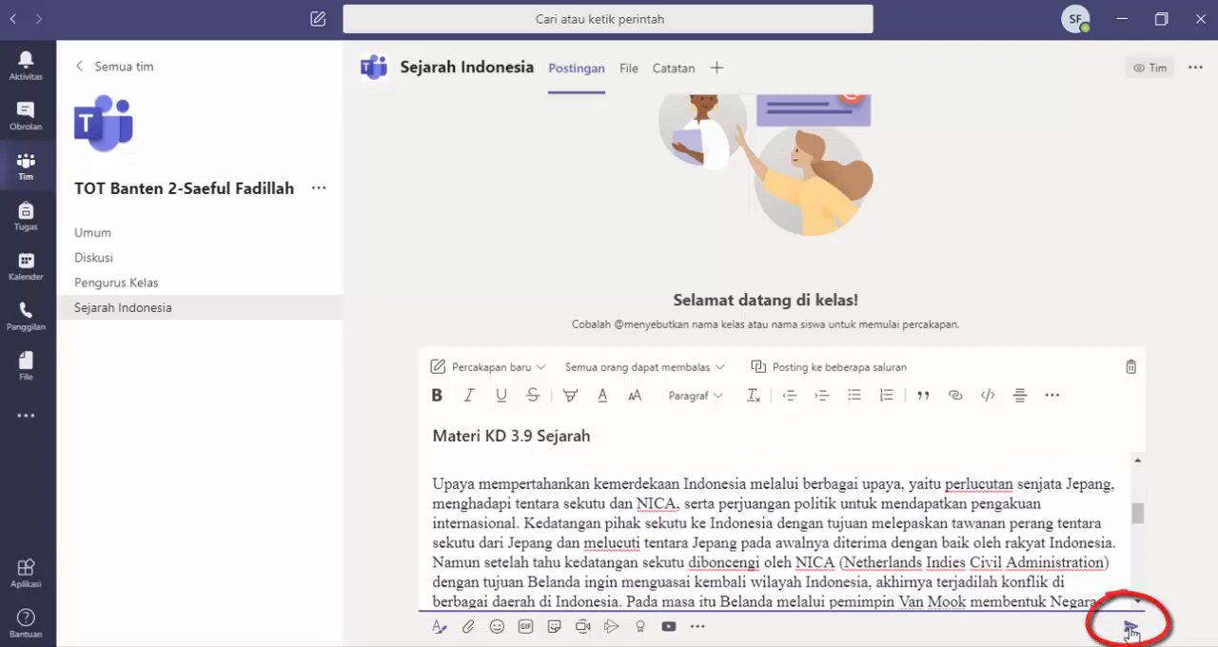
click(1130, 628)
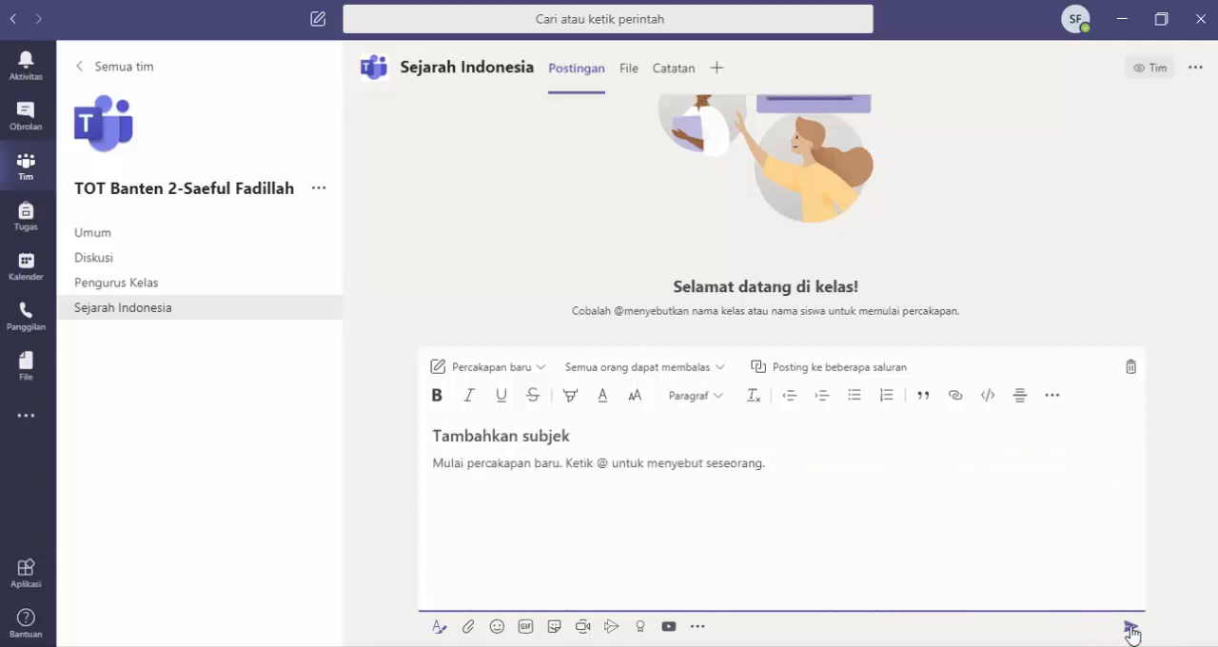
Step: Review the published "Materi KD 3.9 Sejarah" post from its heading down to the YouTube video card
scroll(1060, 552, up, 2)
scroll(1066, 552, up, 5)
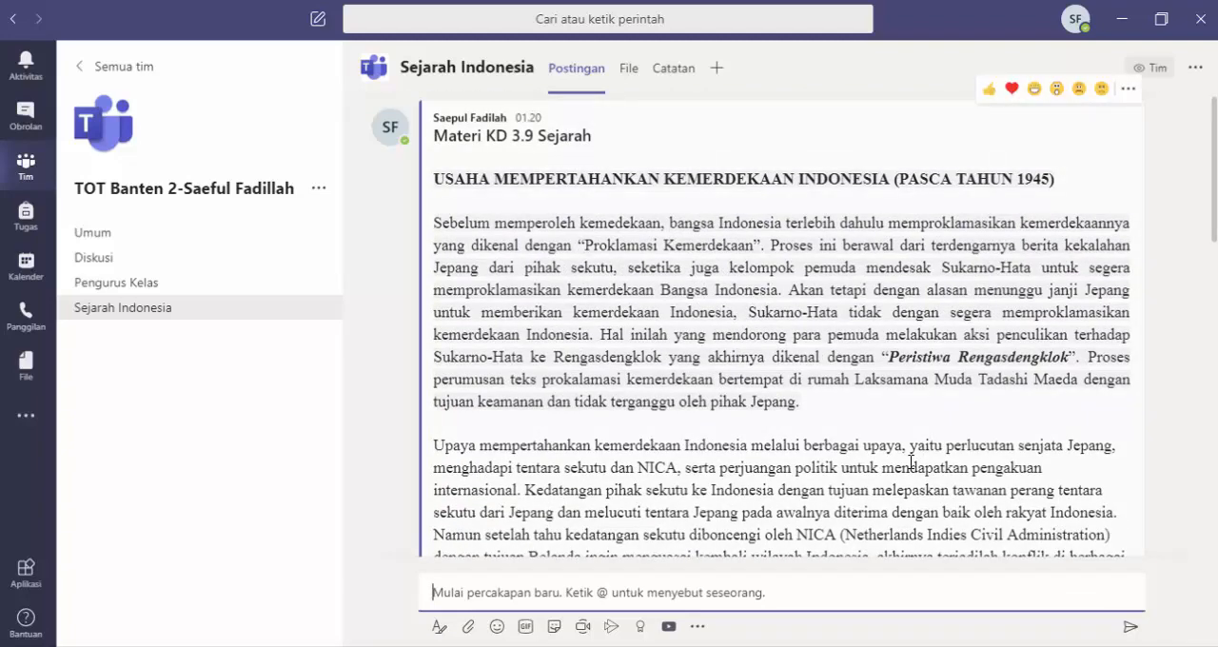
scroll(910, 462, down, 4)
scroll(914, 468, up, 2)
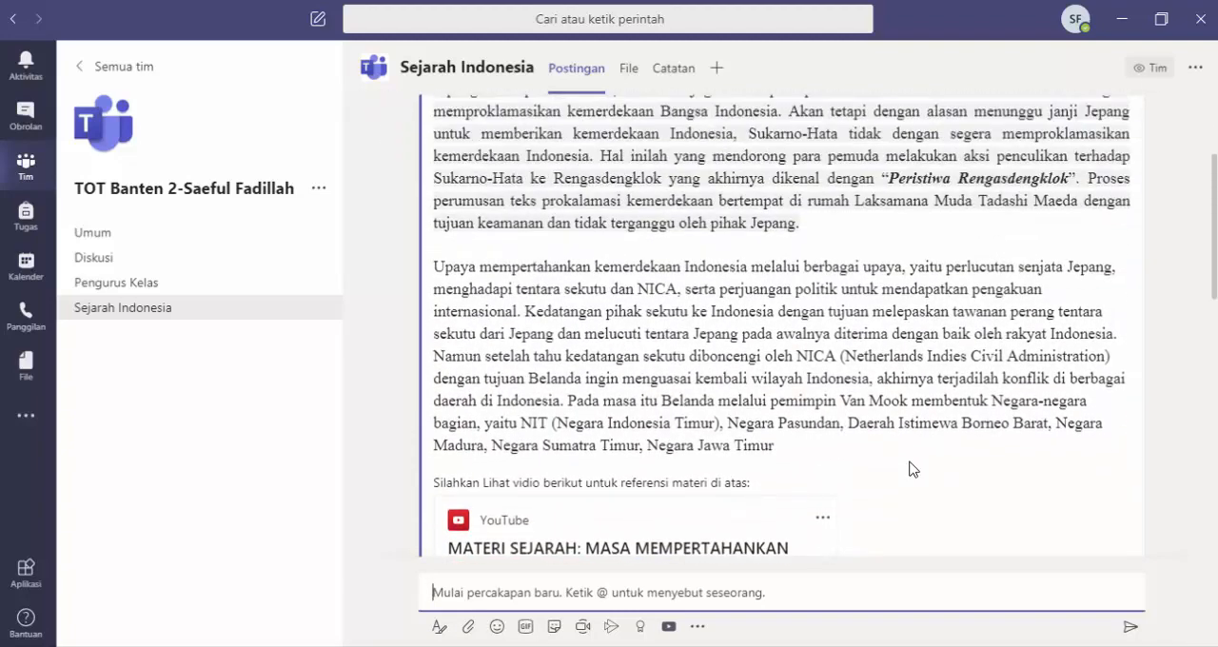
scroll(910, 468, up, 3)
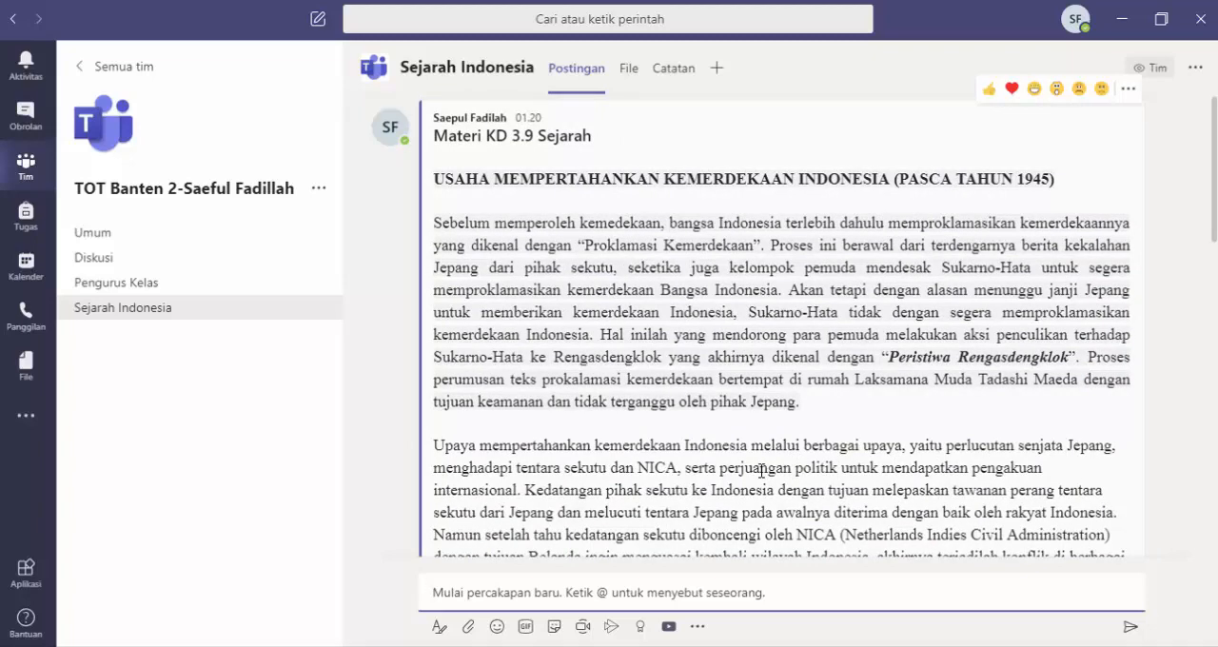
scroll(761, 469, down, 3)
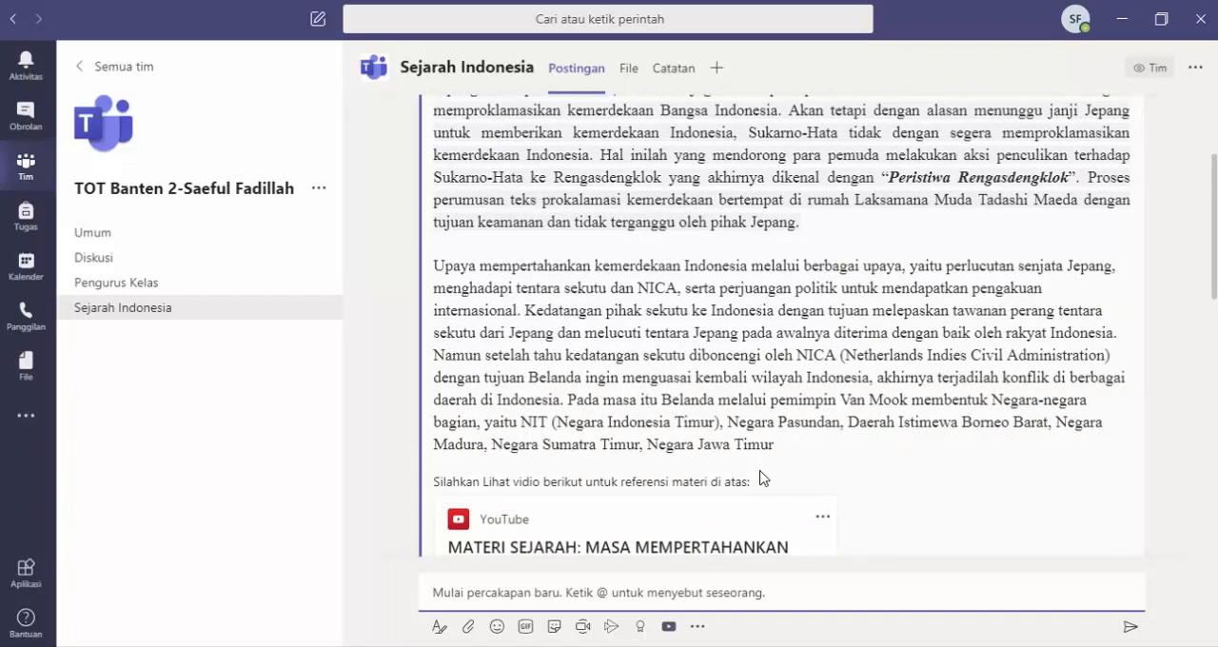
scroll(761, 478, down, 3)
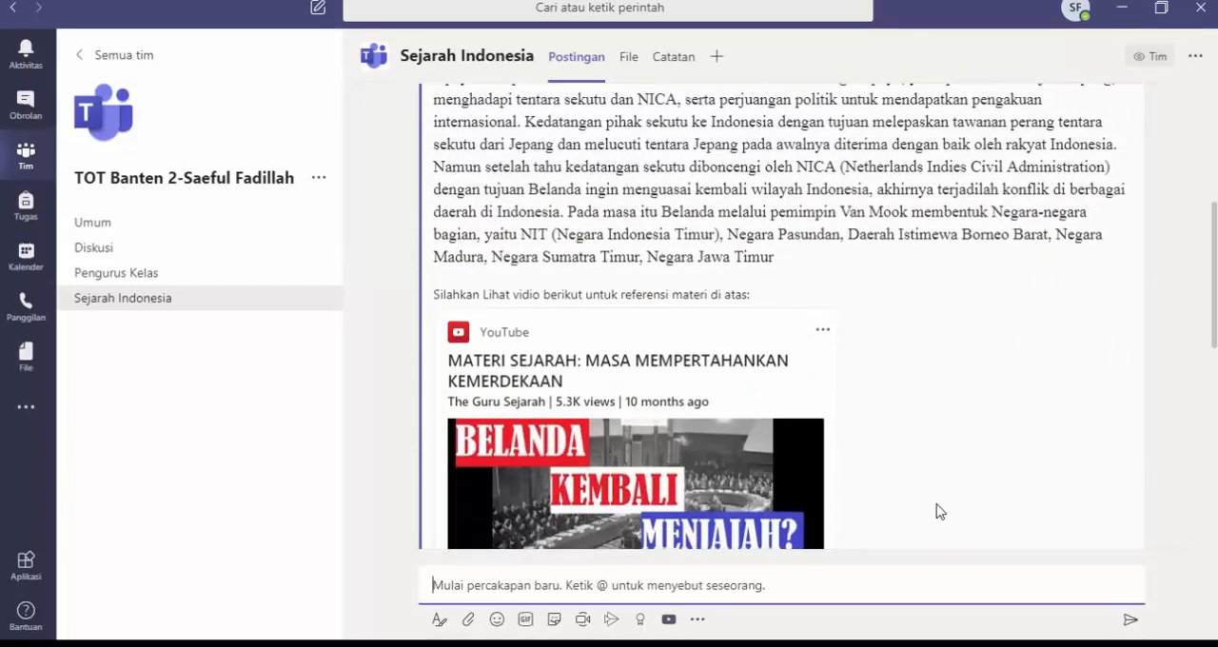
scroll(940, 512, up, 6)
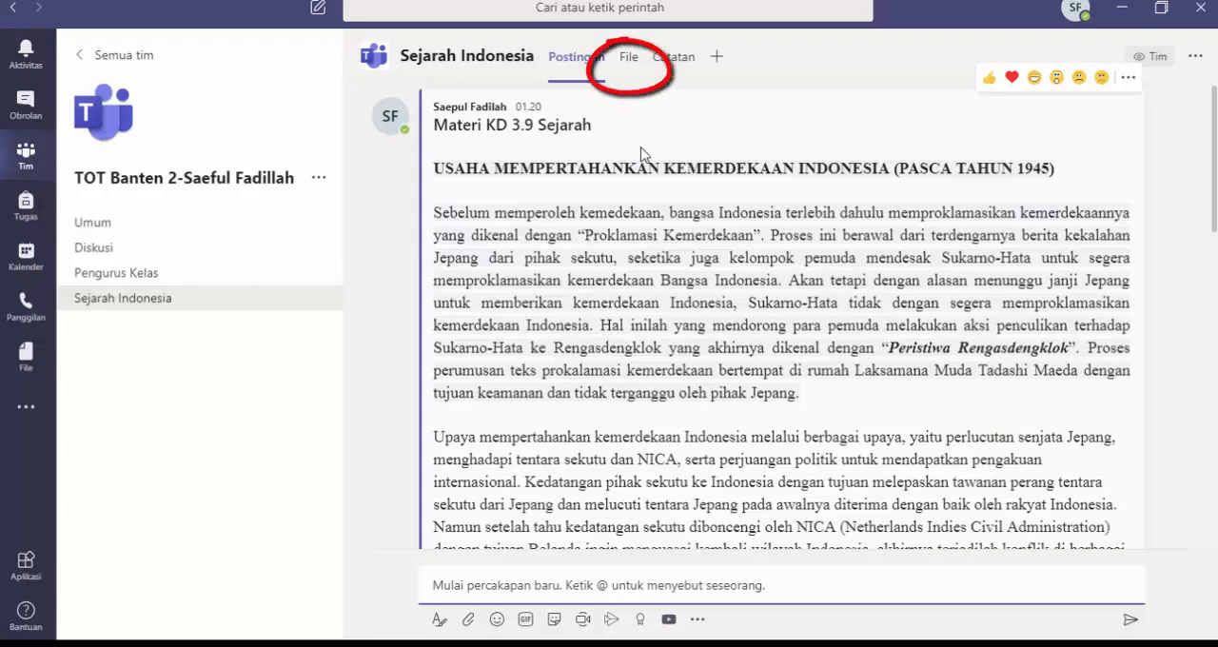
Step: Open the Sejarah Indonesia channel's files and look over the types of new items that can be created there
click(628, 63)
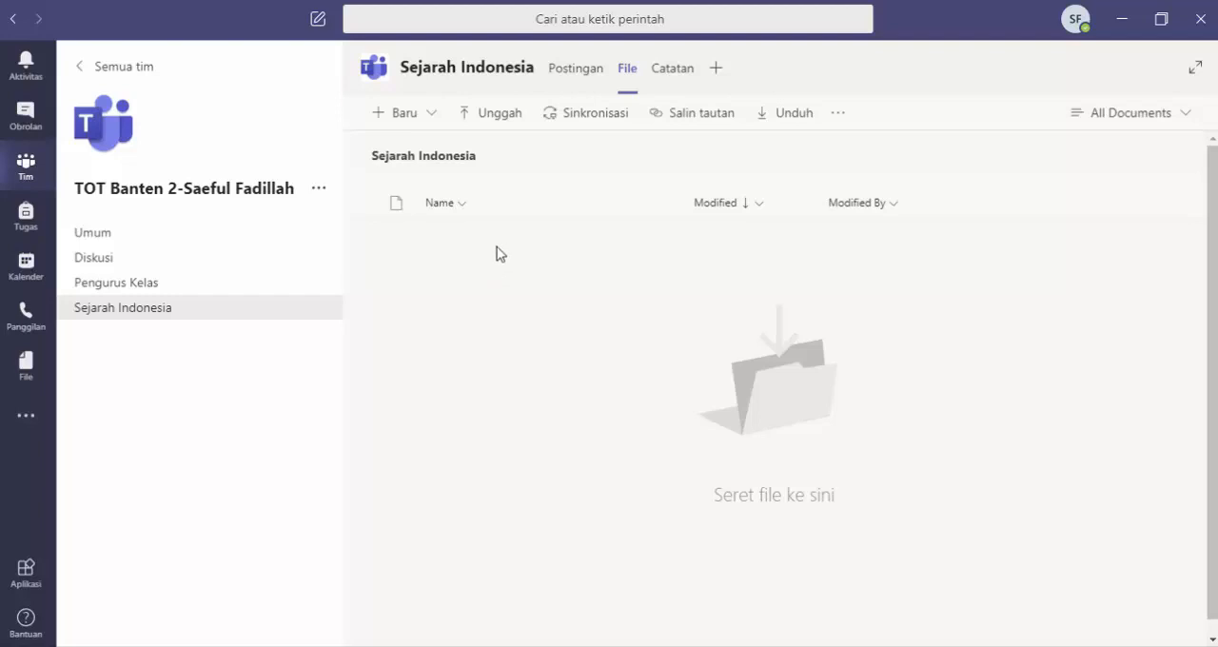
click(432, 115)
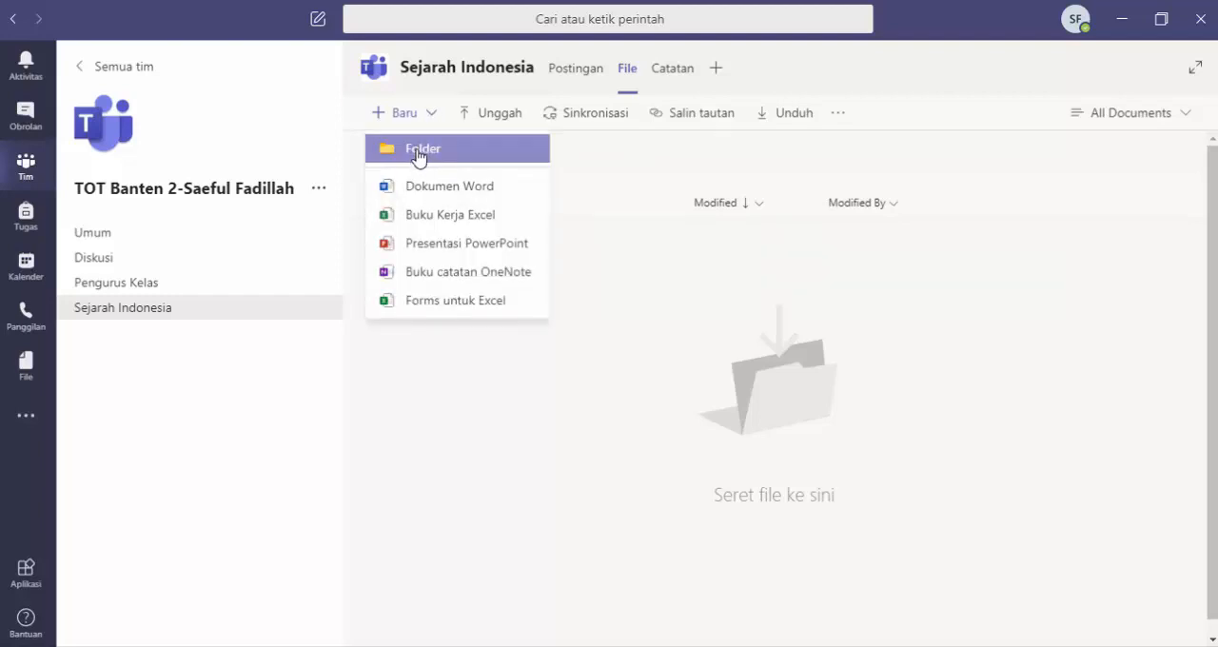
click(485, 375)
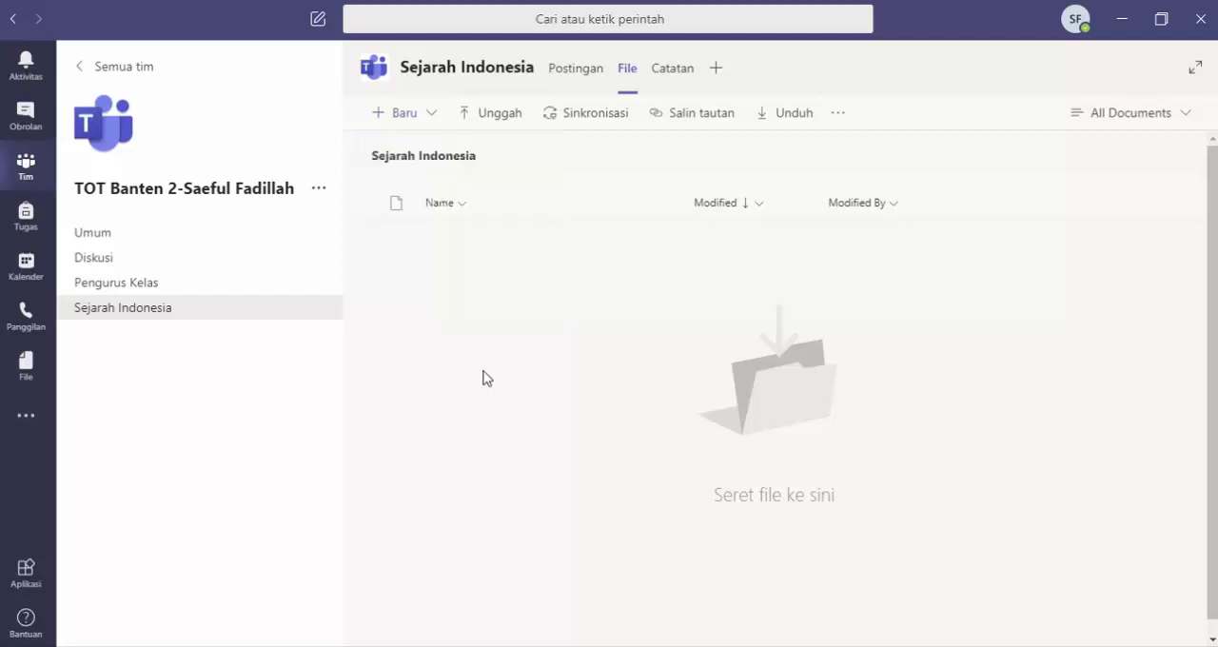
Step: Upload "Mempertahakan-Kemerdekaan-RI.pptx" from the GURU INOVATIF folder in Downloads to the channel's files
click(496, 122)
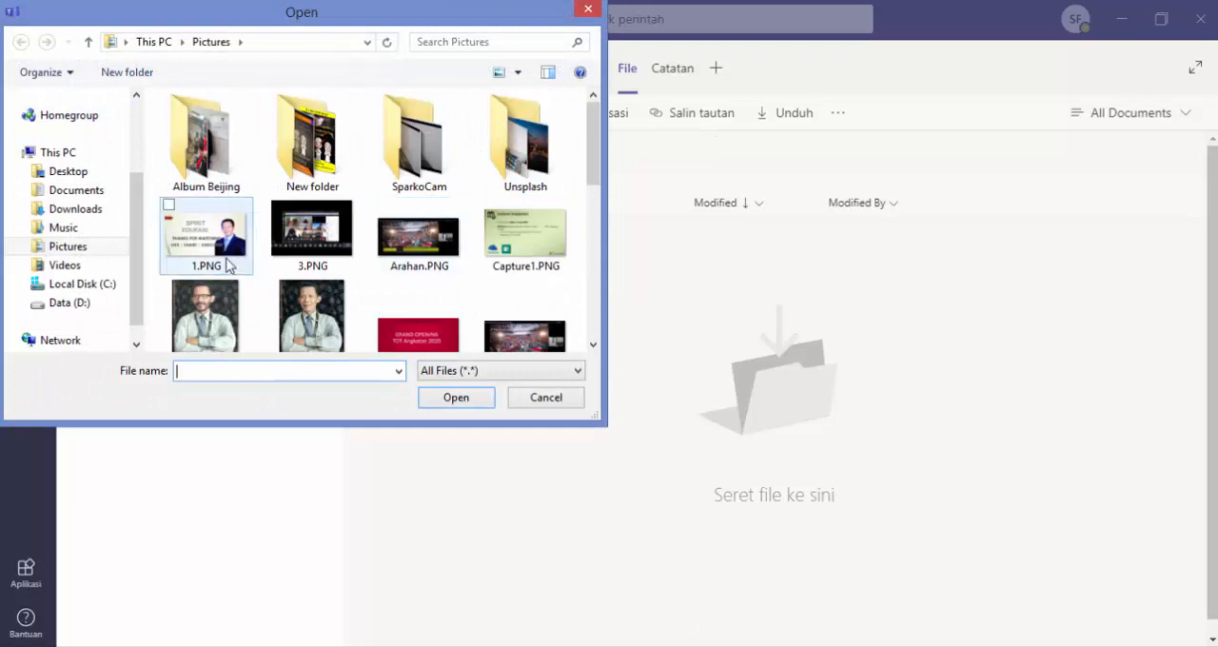
click(95, 303)
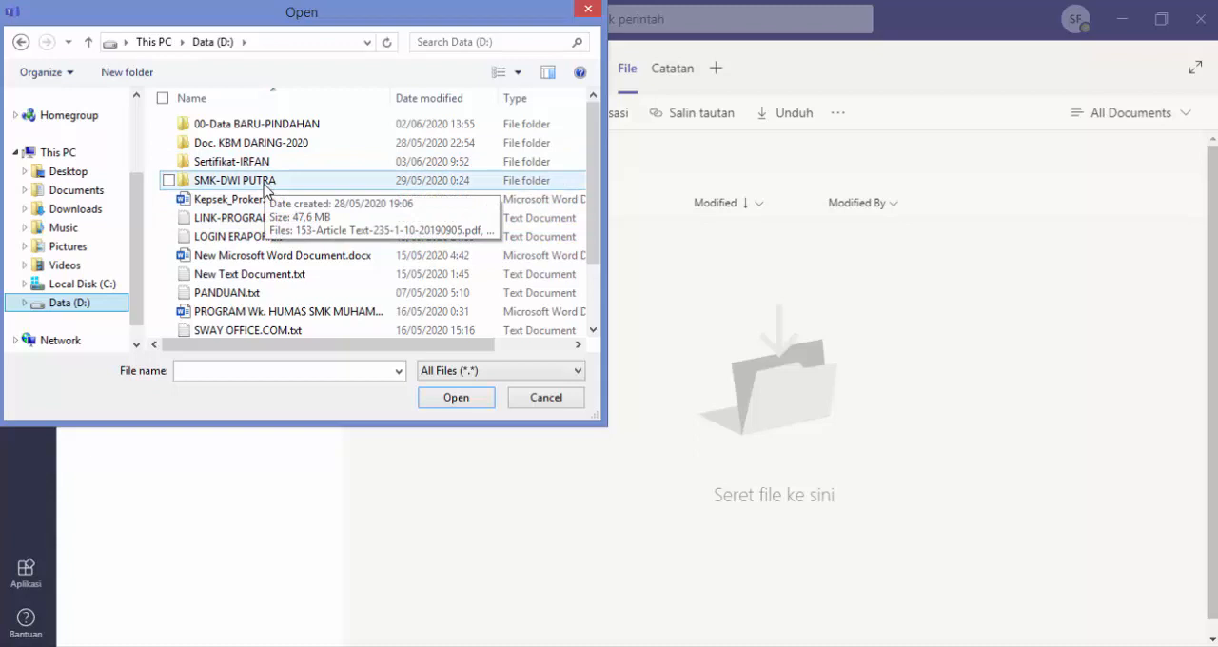
click(264, 181)
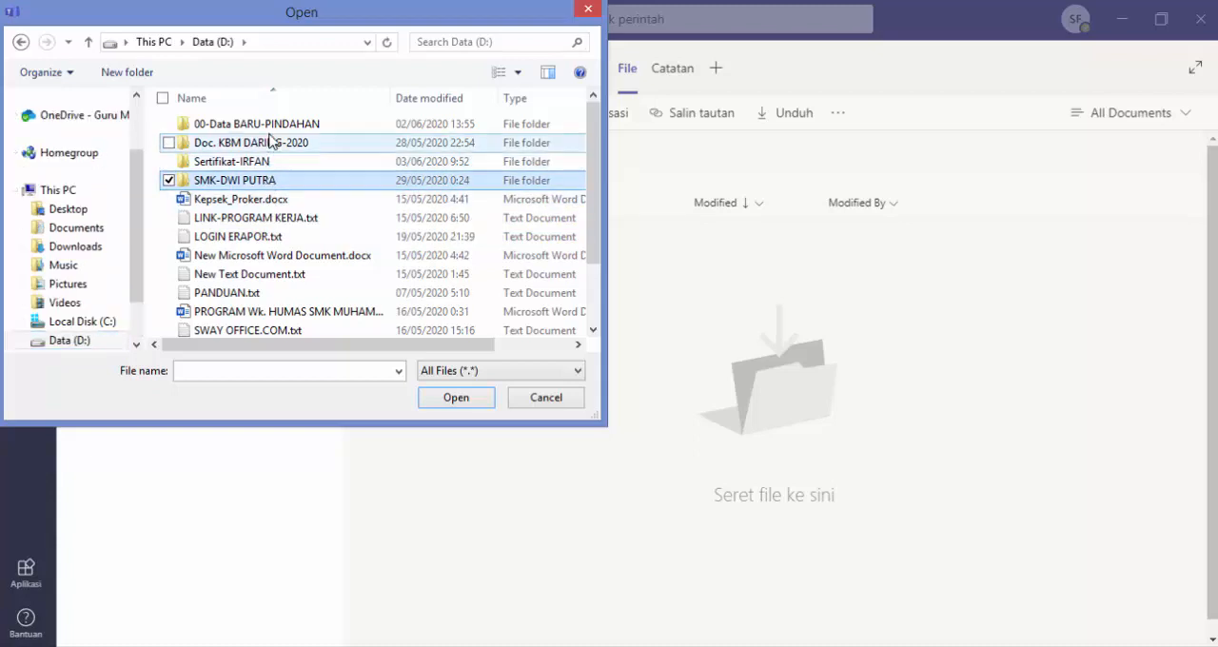
click(72, 250)
double_click(232, 199)
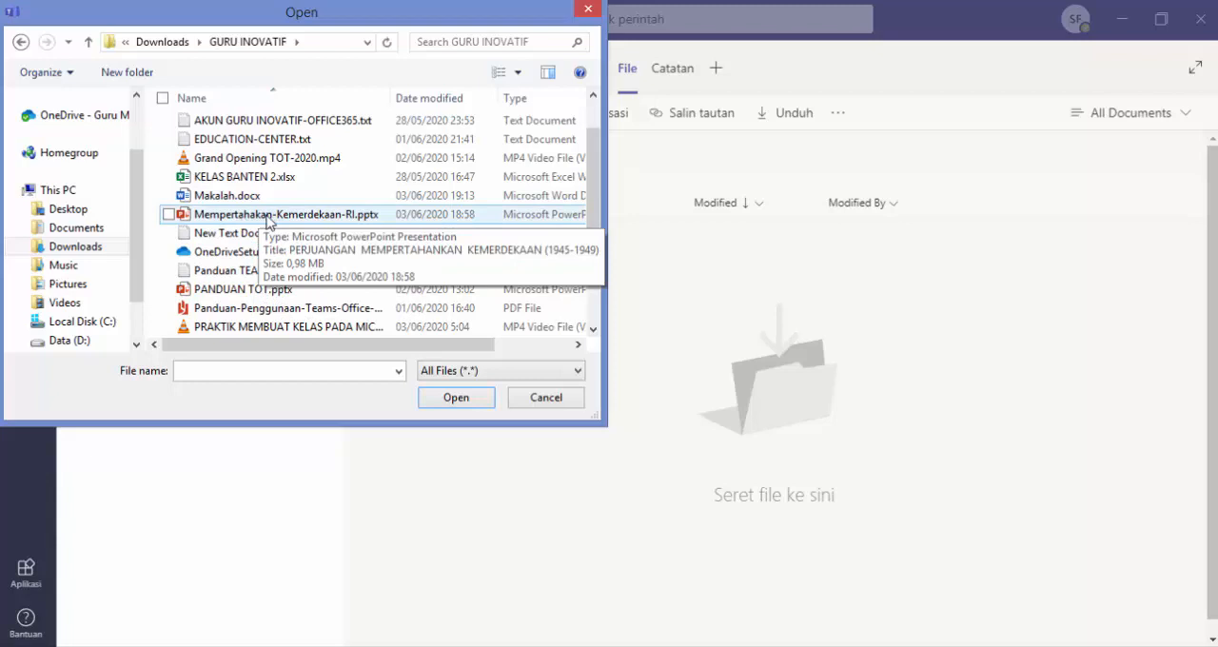
click(251, 217)
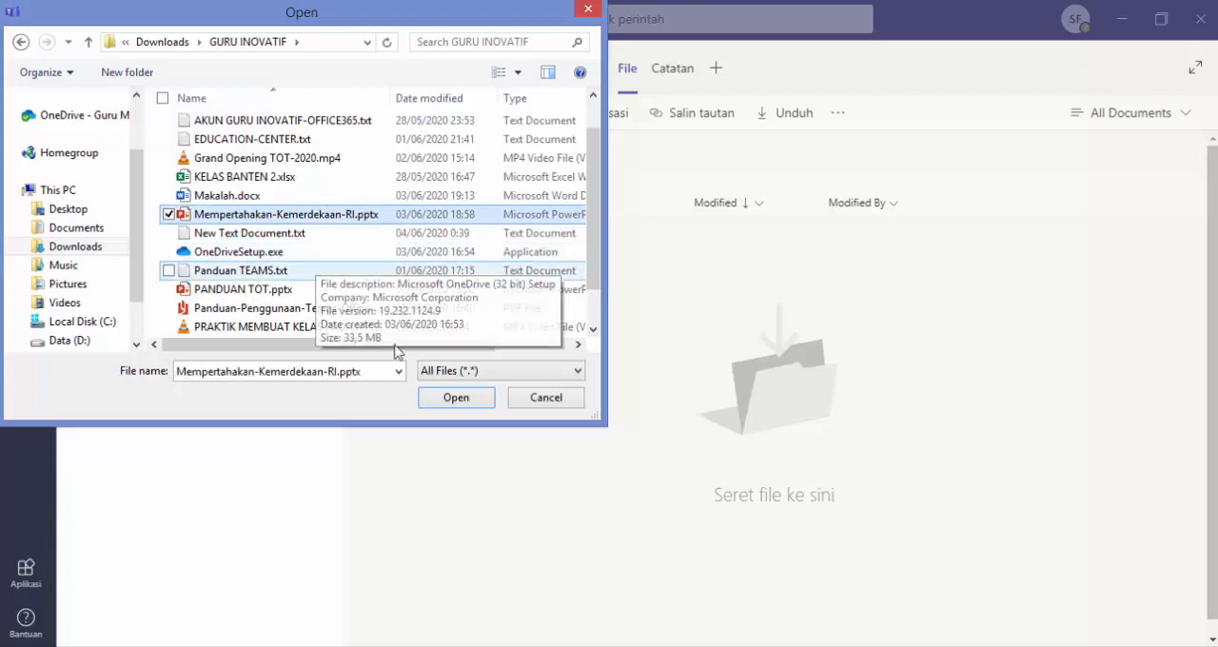
click(454, 398)
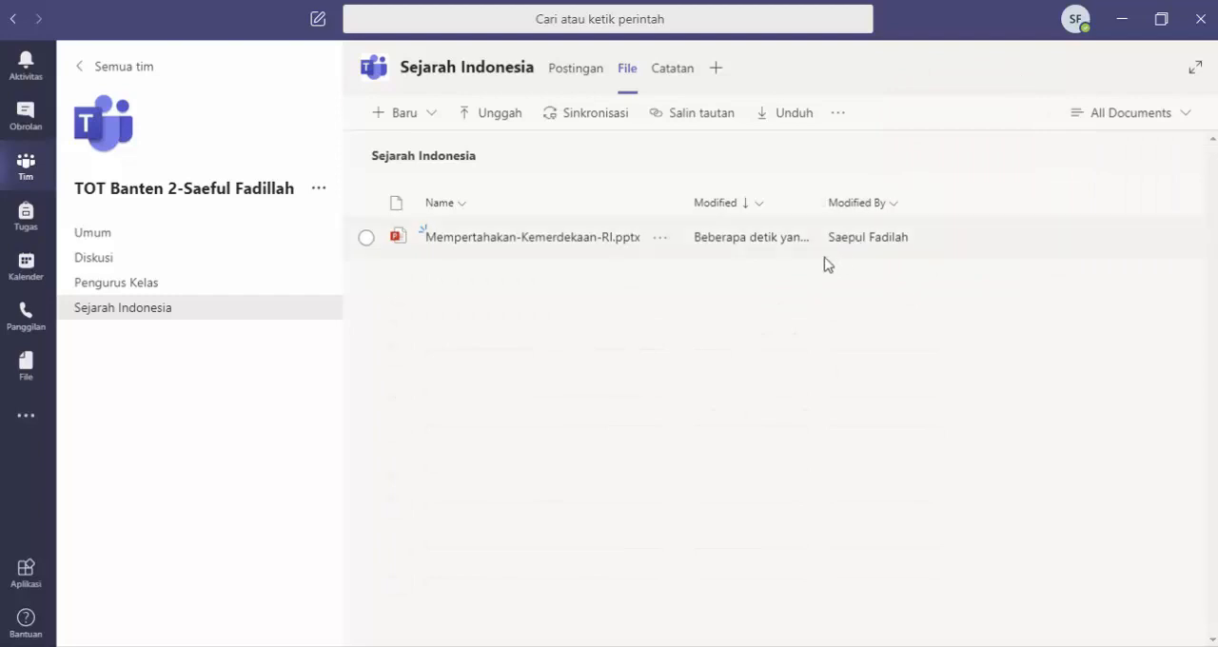
Step: Check the uploaded presentation in the channel's files and reread the published post's text and video card
click(485, 239)
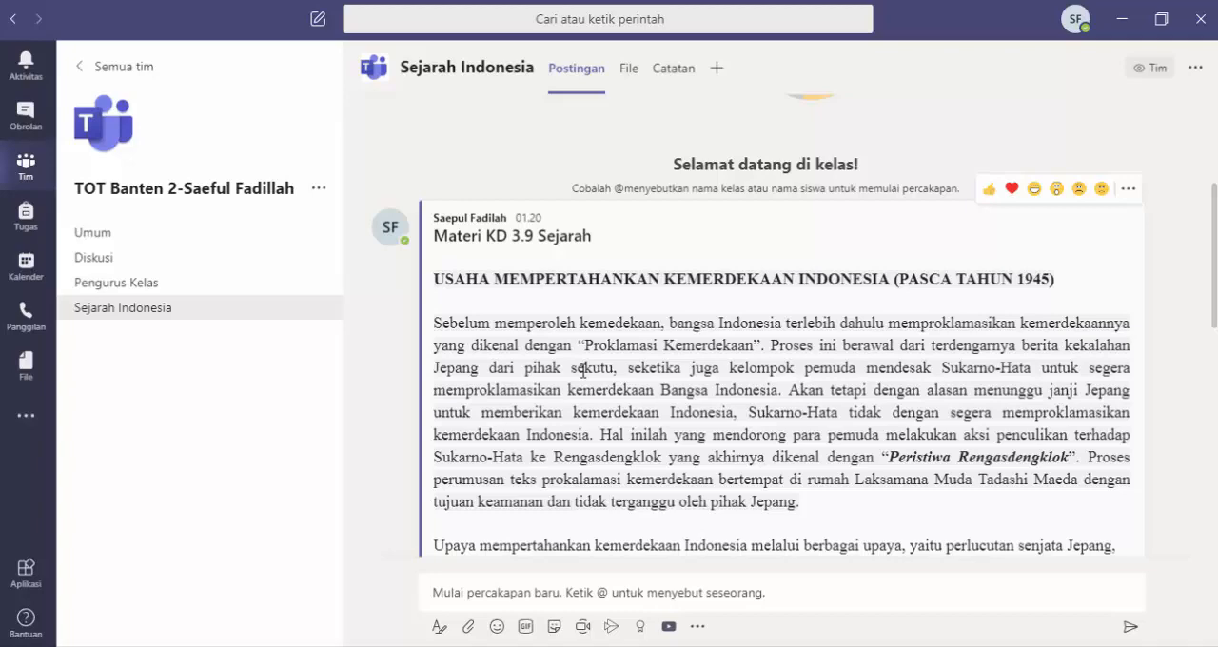
scroll(574, 319, down, 3)
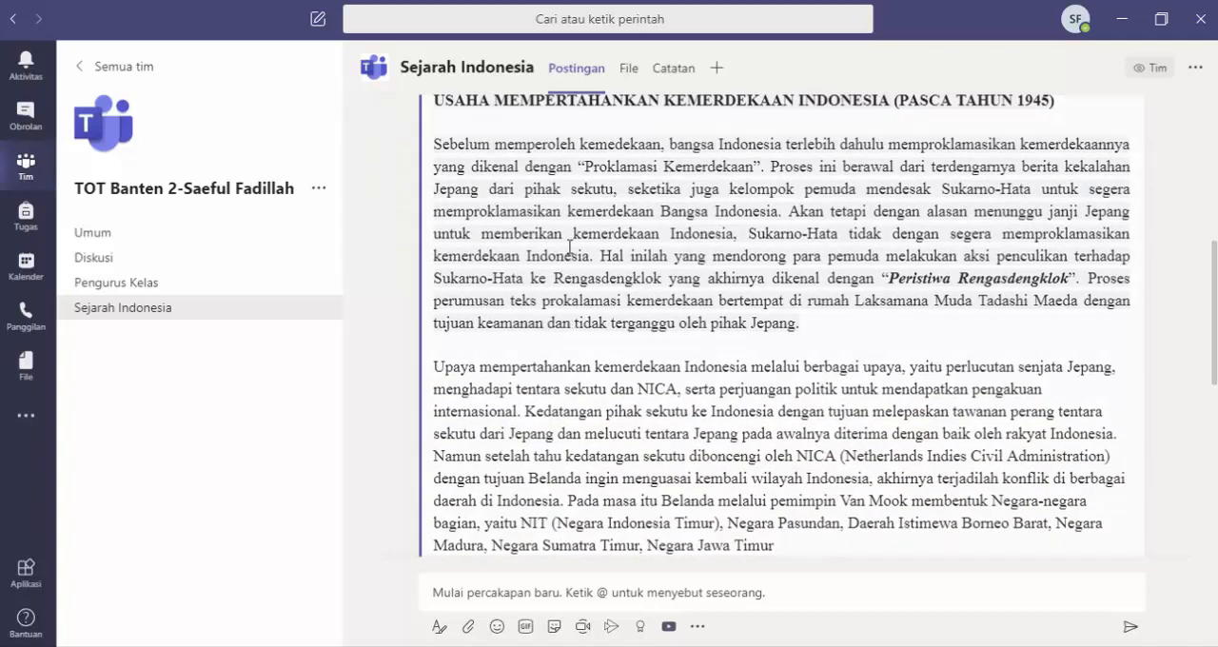
scroll(597, 307, down, 6)
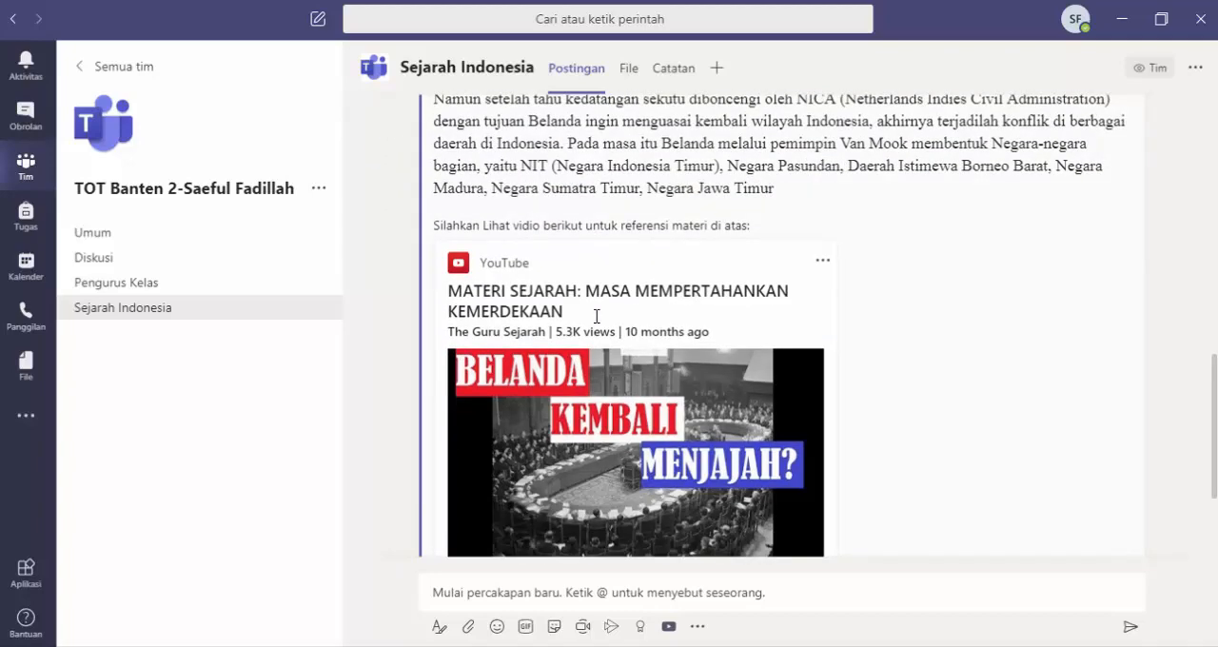
scroll(584, 348, up, 3)
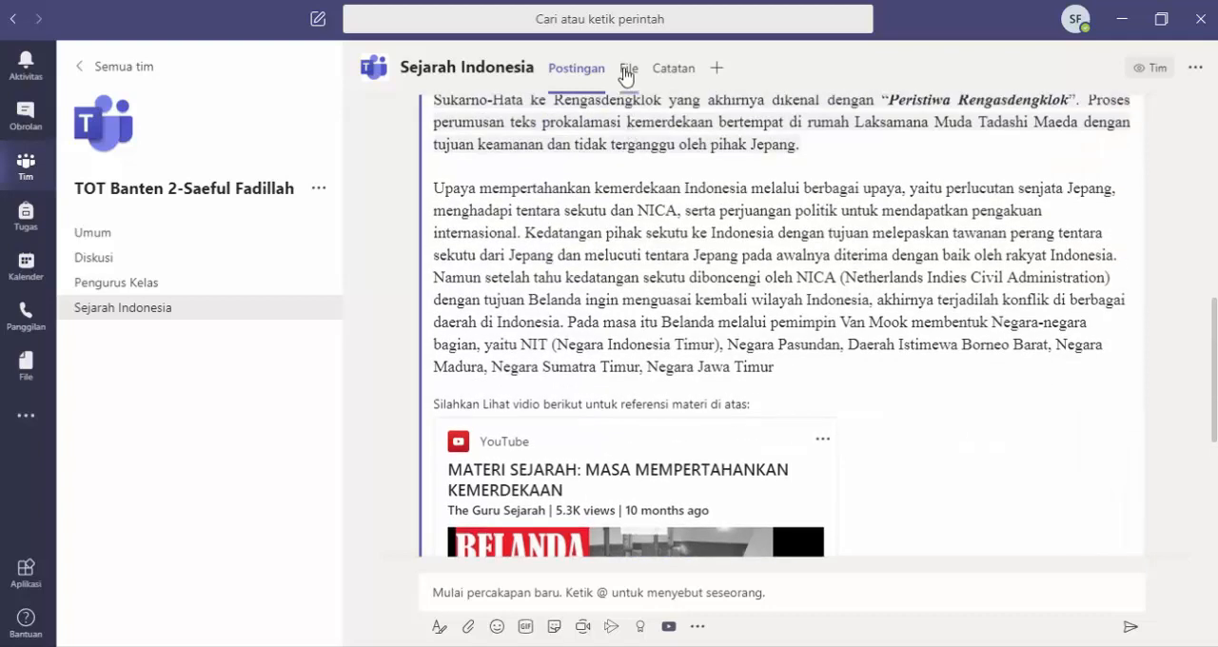
click(627, 69)
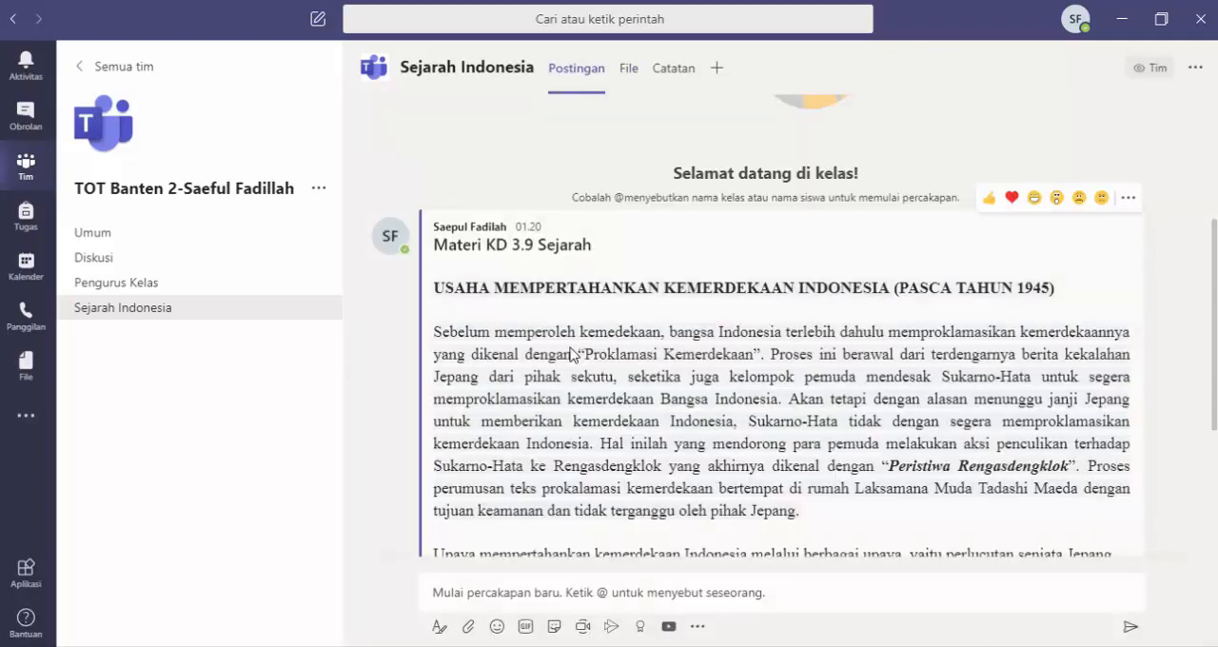
scroll(571, 354, down, 2)
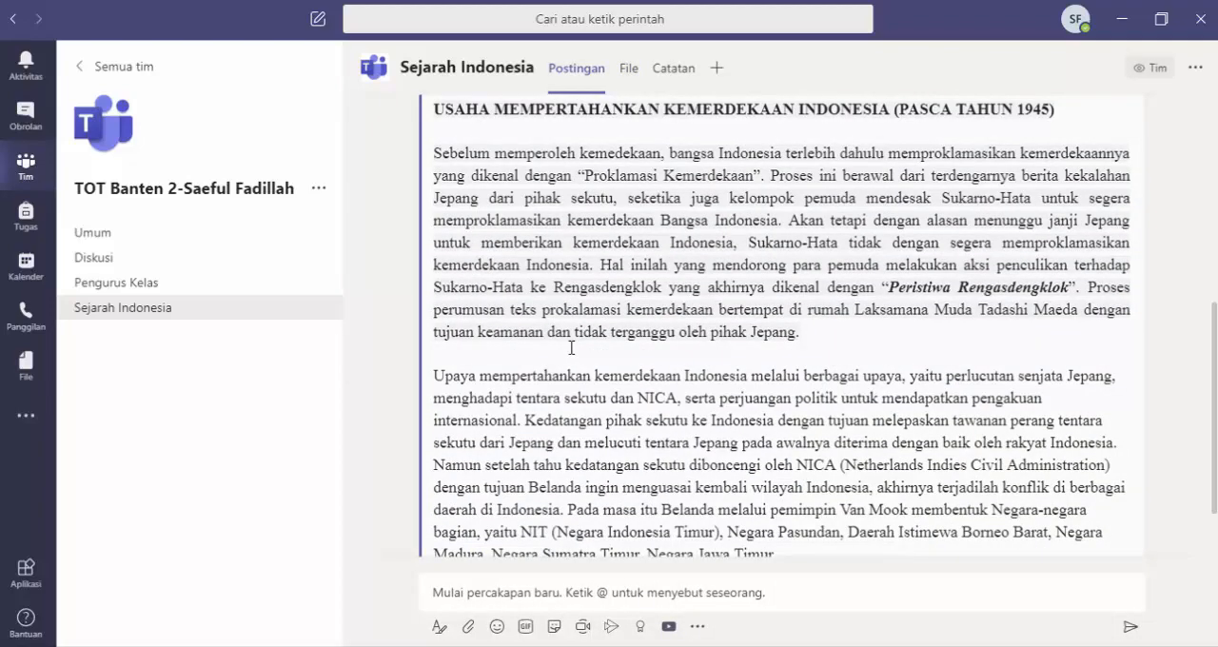
scroll(571, 348, down, 1)
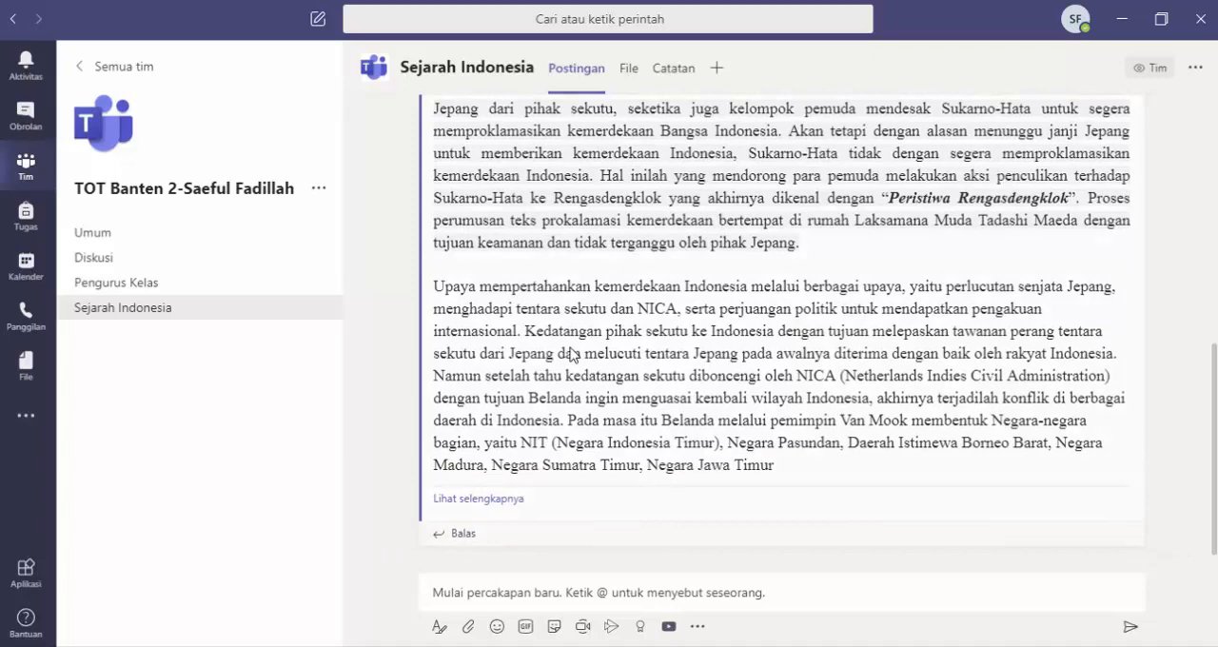
scroll(571, 352, up, 4)
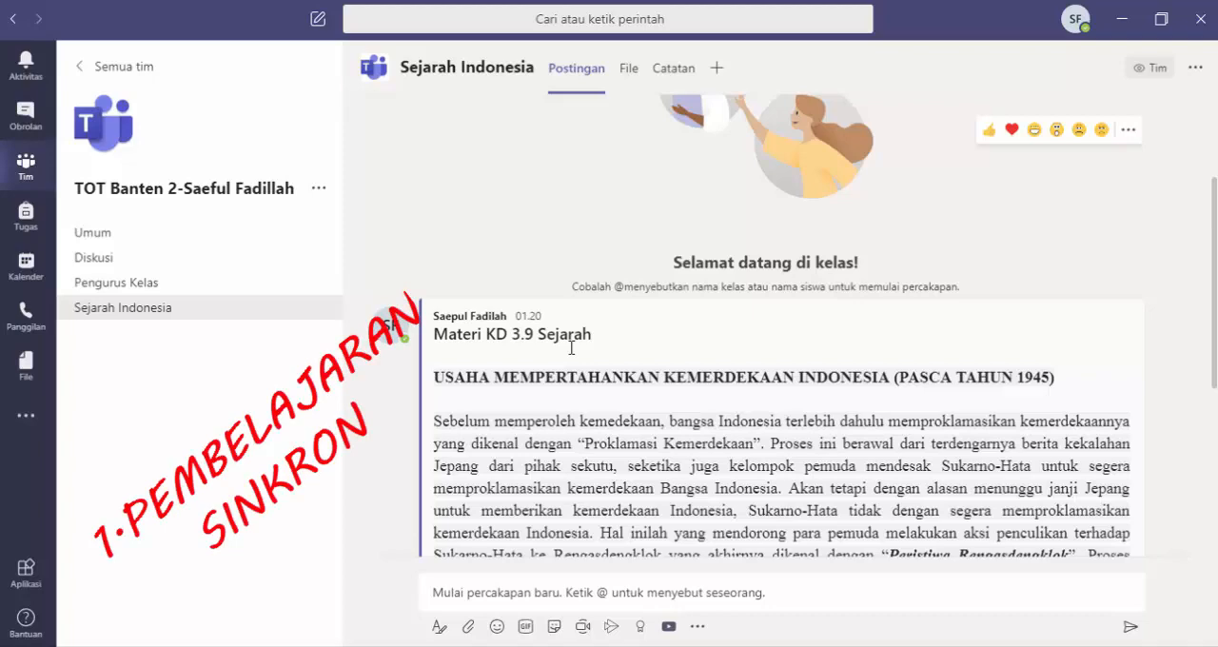
scroll(558, 378, down, 3)
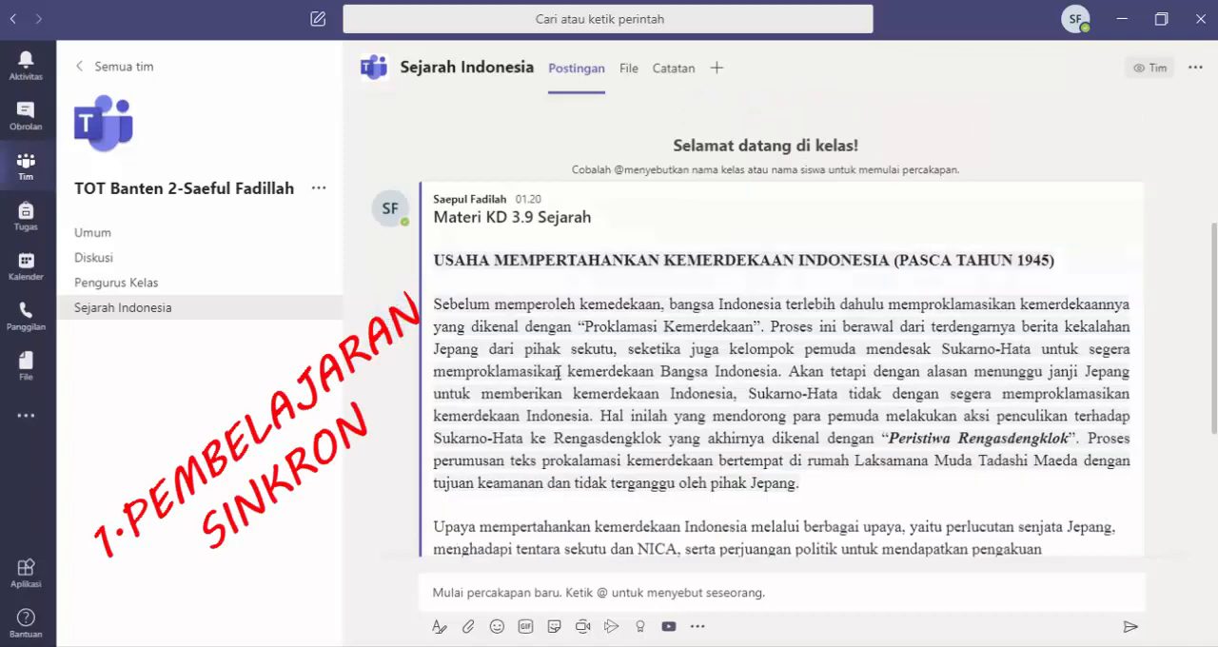
scroll(558, 378, down, 1)
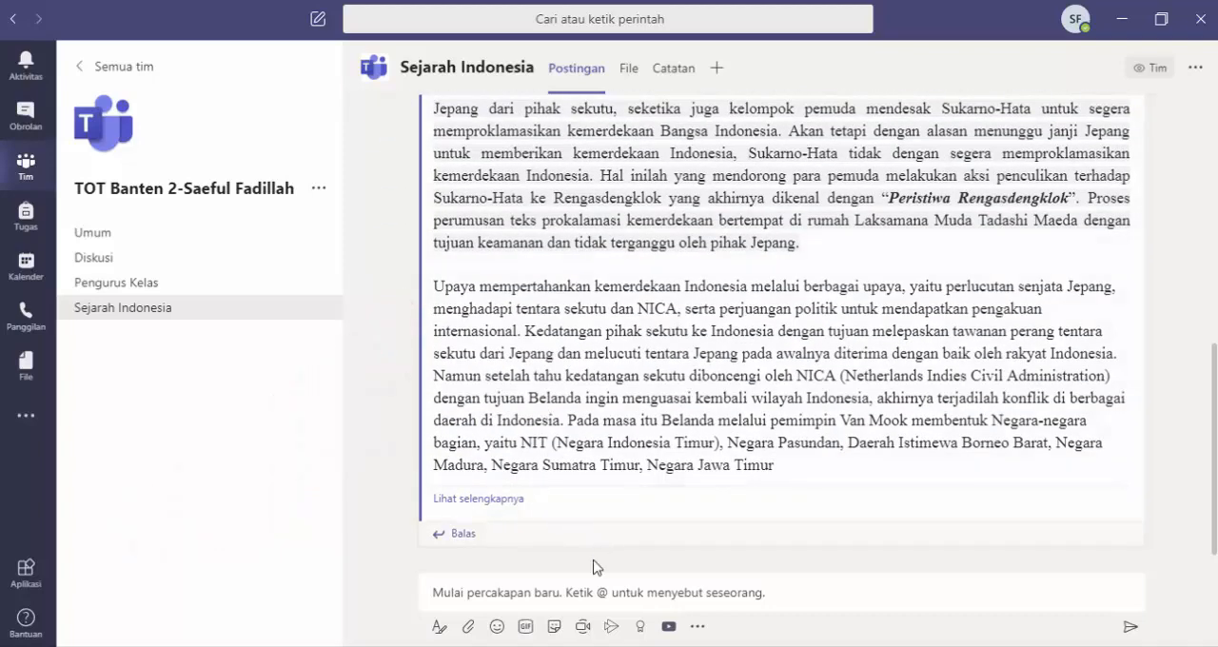
Step: Create a channel meeting with the subject "KD 3.9 Sejarah" and open its scheduling form
click(581, 627)
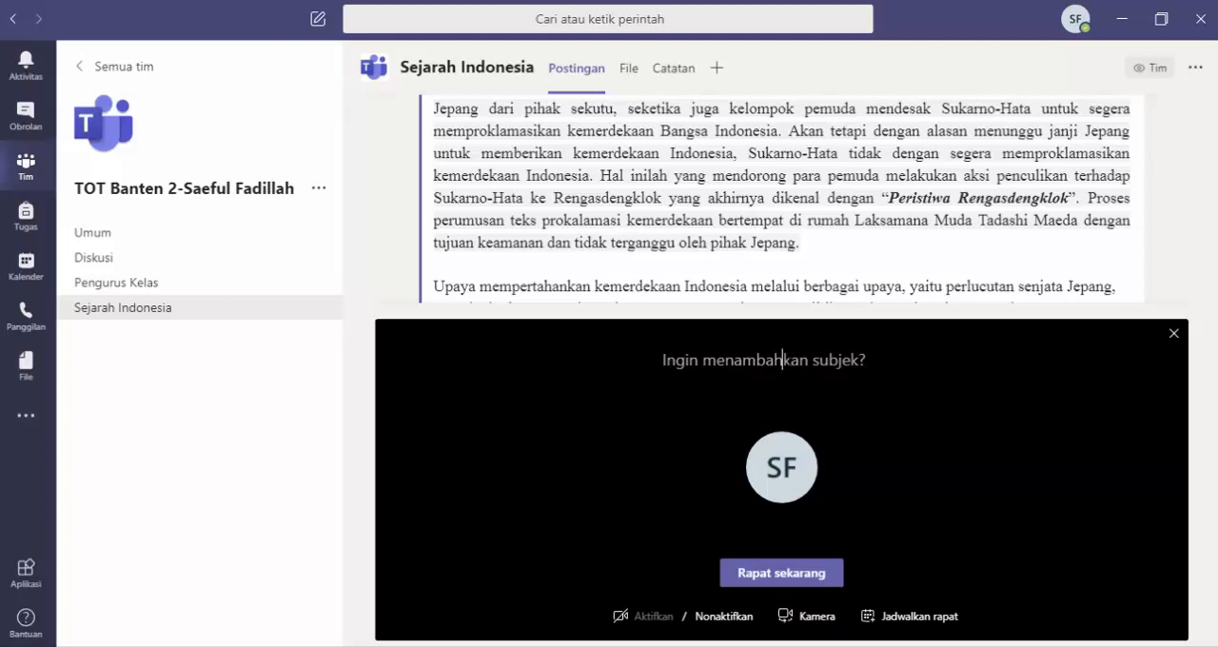
text(K)
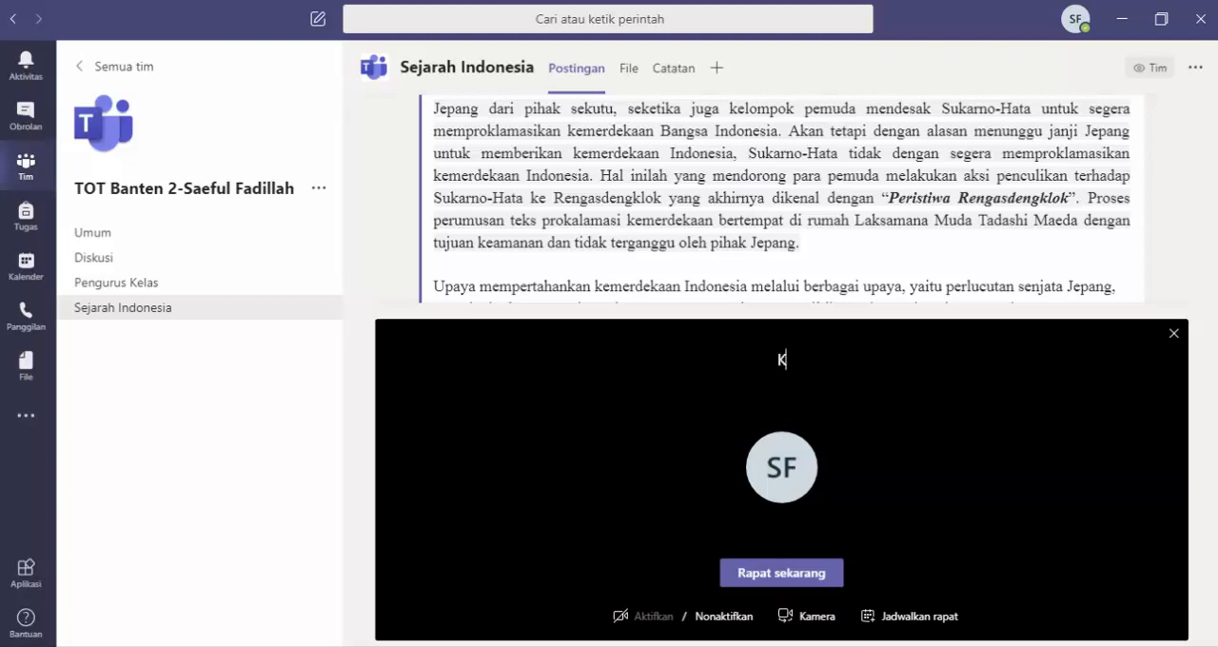
text(D 3.9 Sejarah)
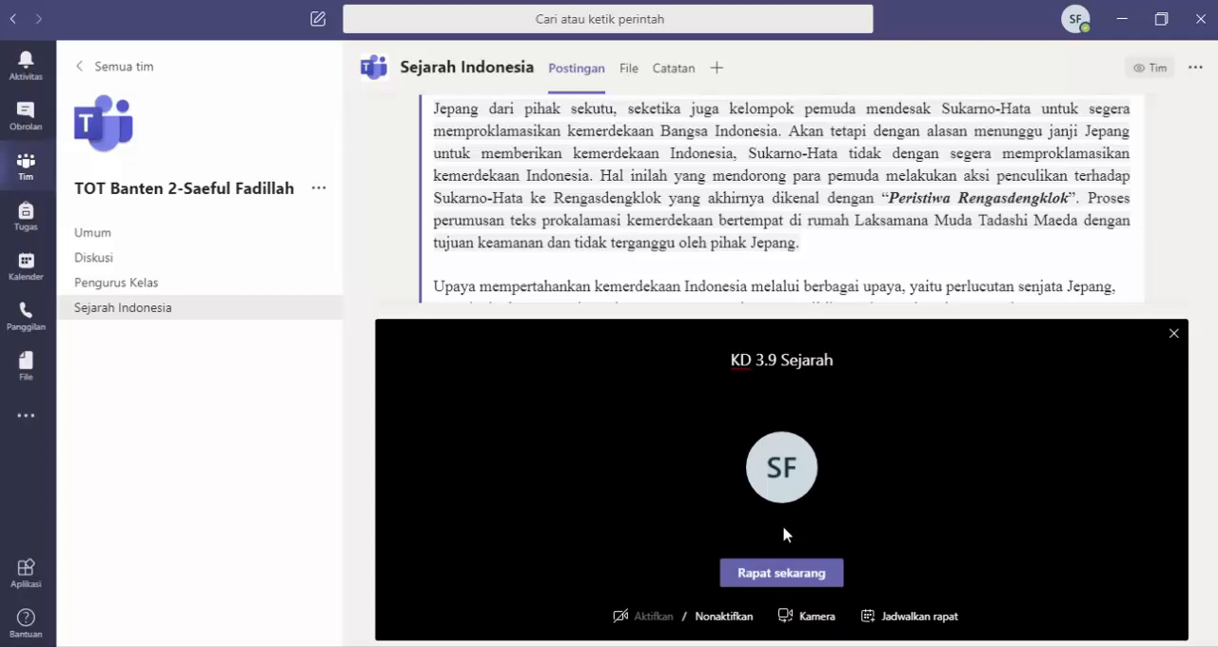
click(919, 618)
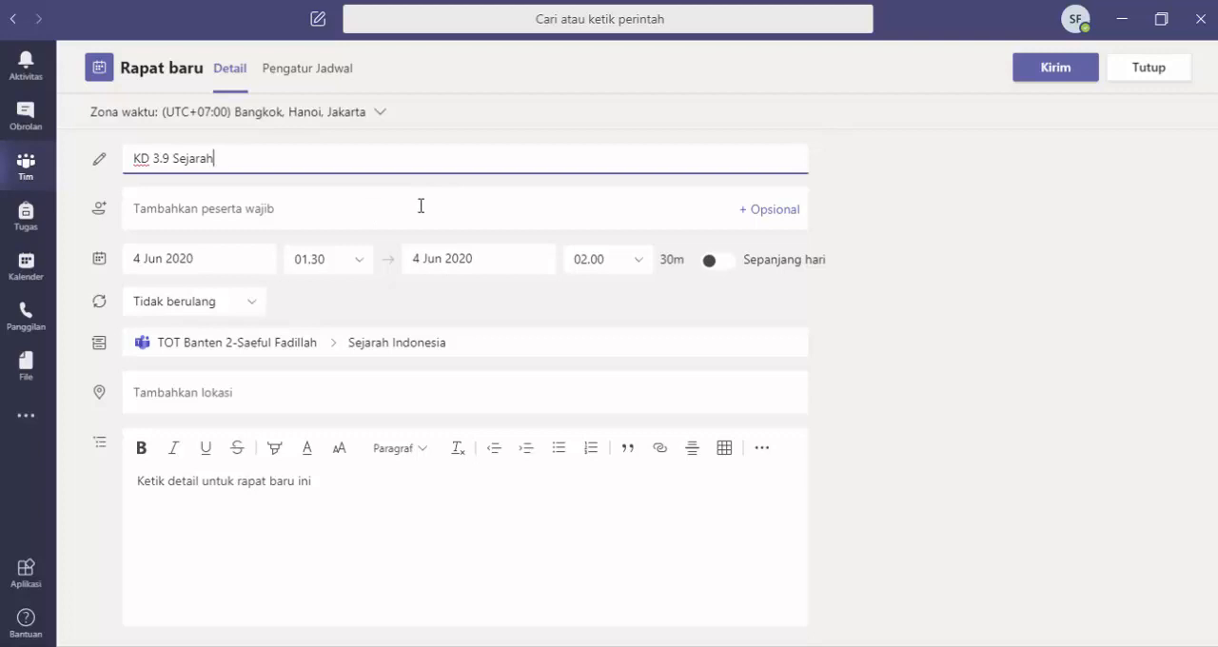
Step: Set the meeting's start to 5 Jun 2020 at 08.00
click(217, 258)
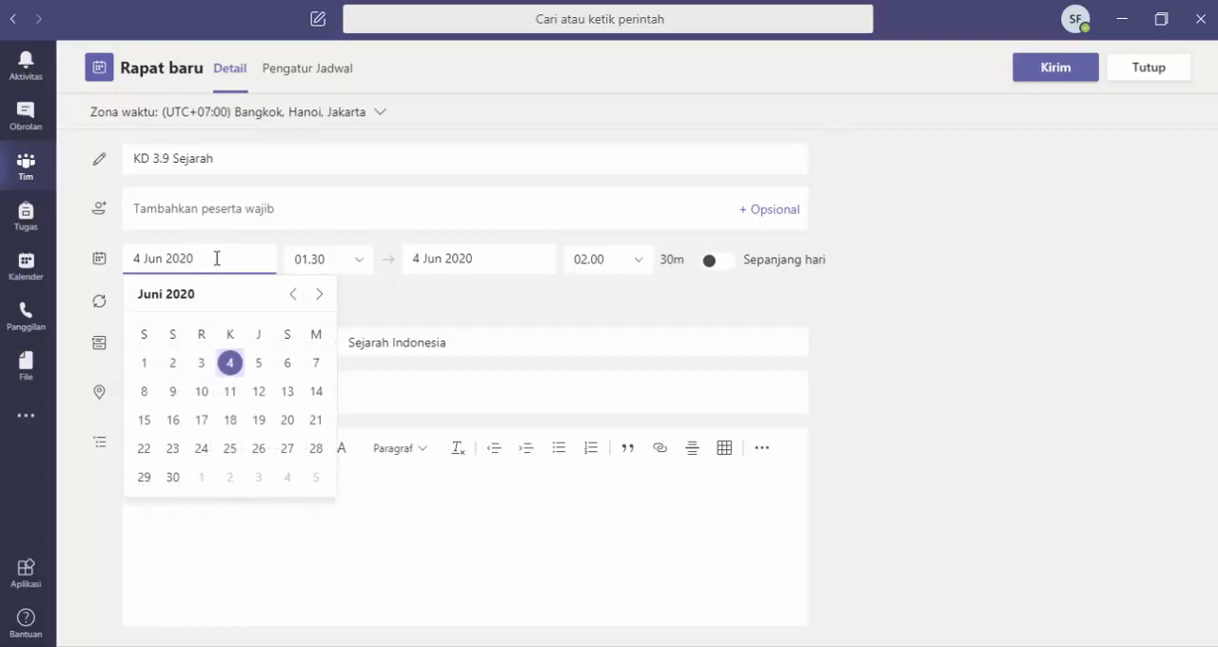
click(258, 366)
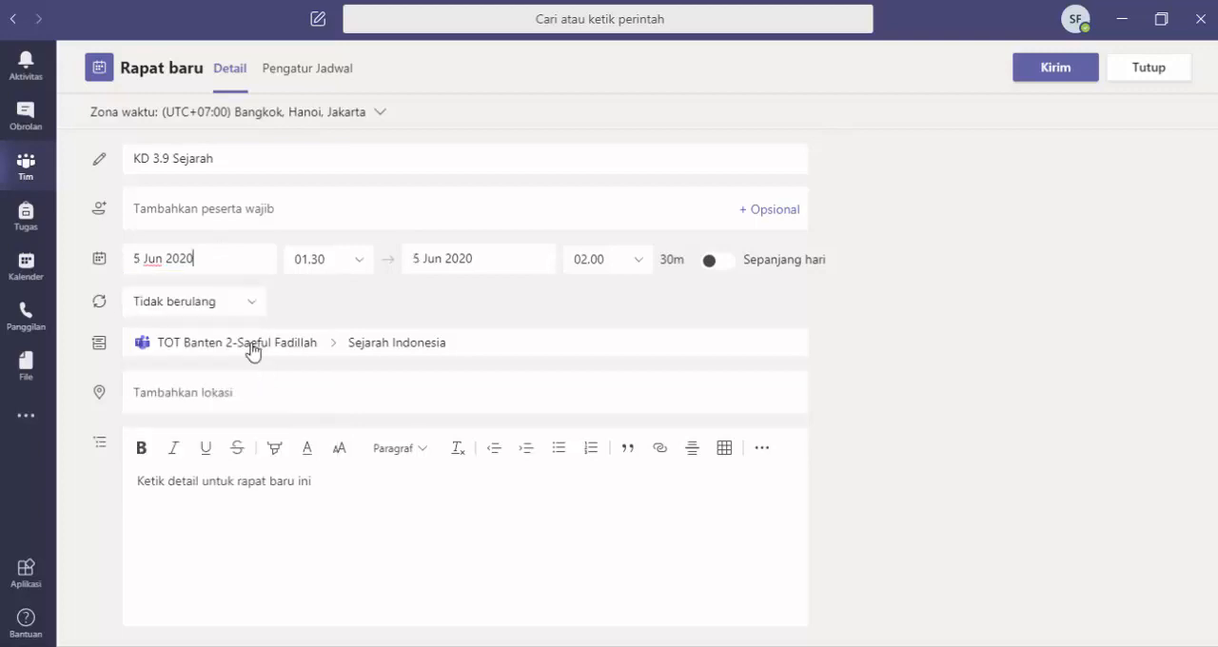
click(361, 270)
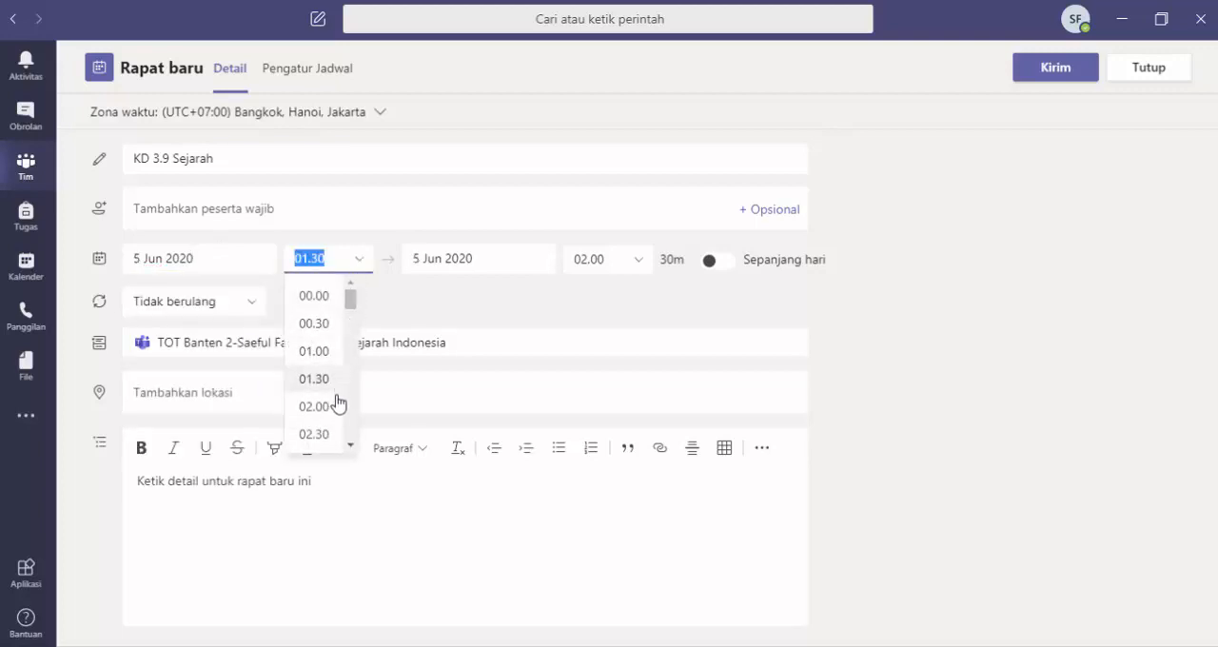
drag(350, 311, 348, 358)
click(320, 327)
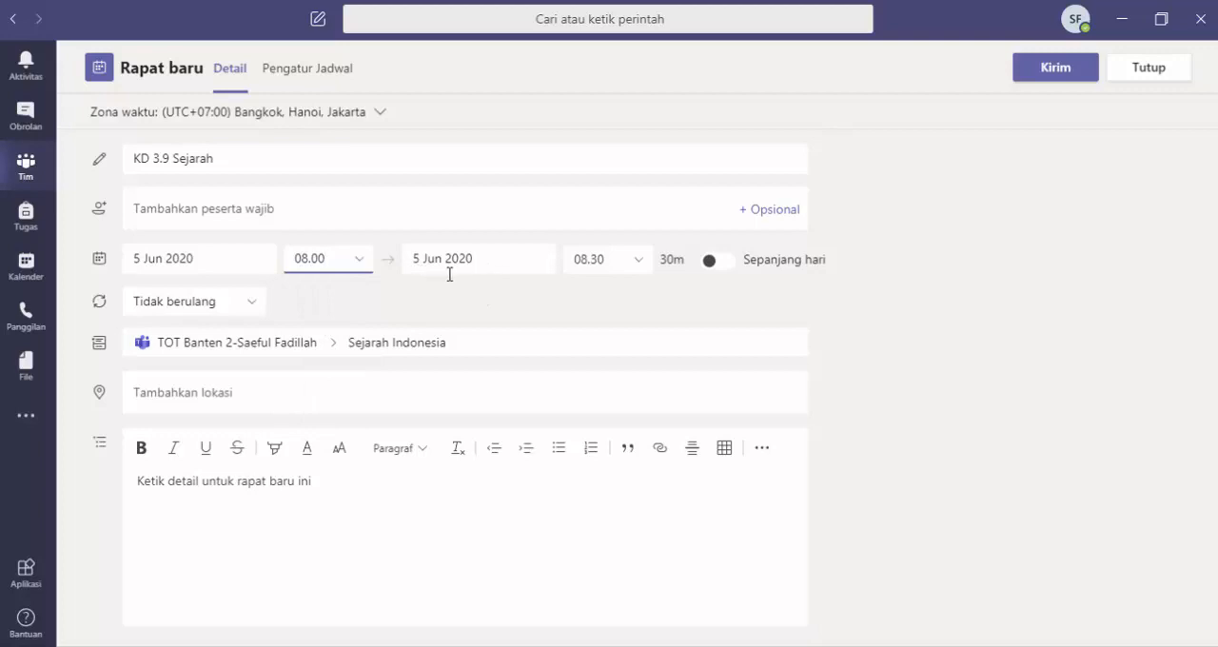
Step: Set the meeting's end time to 09.00 and its recurrence to Tidak berulang
click(641, 266)
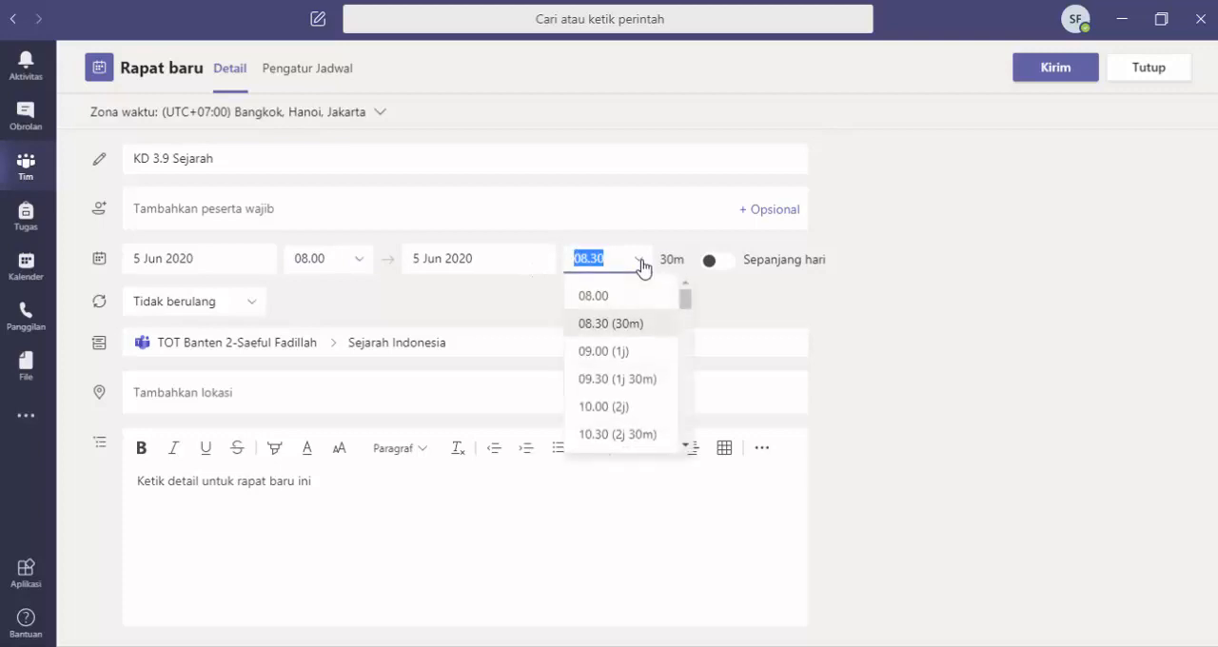
click(604, 354)
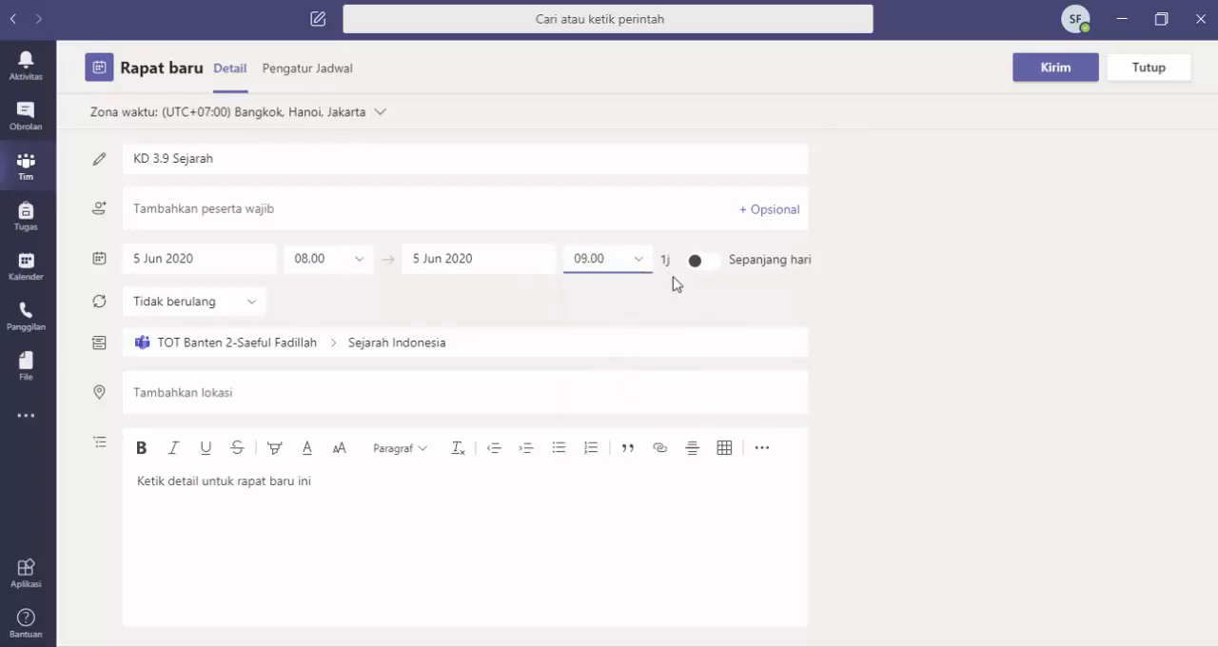
click(252, 306)
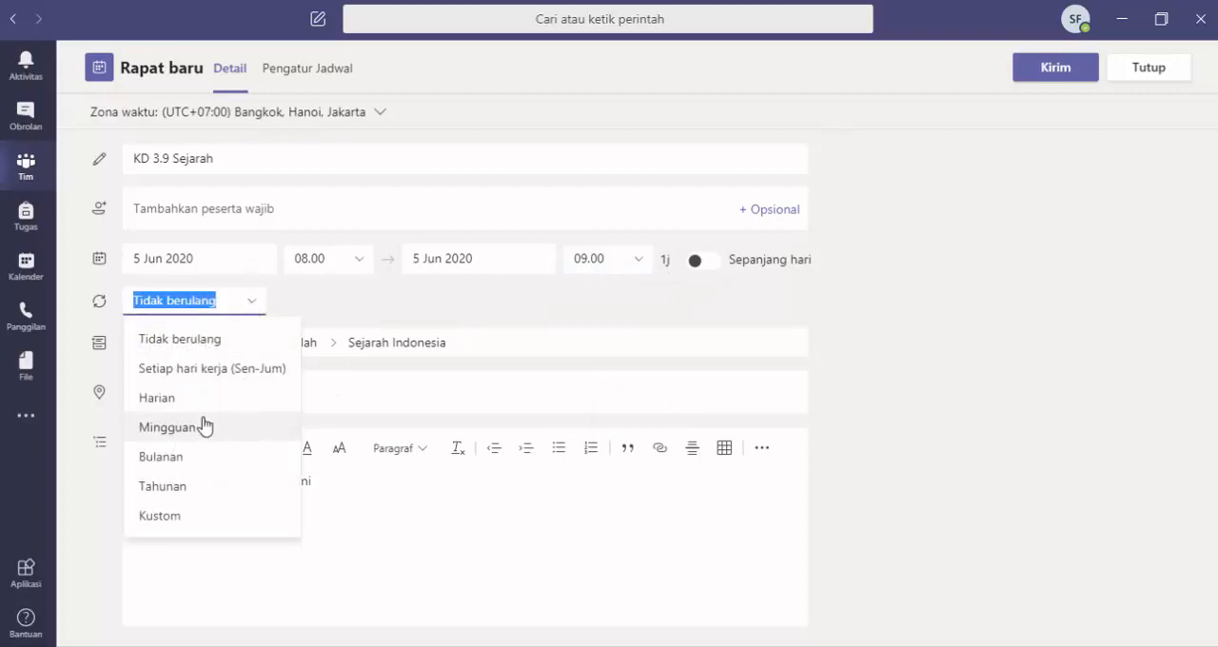
click(300, 305)
click(253, 305)
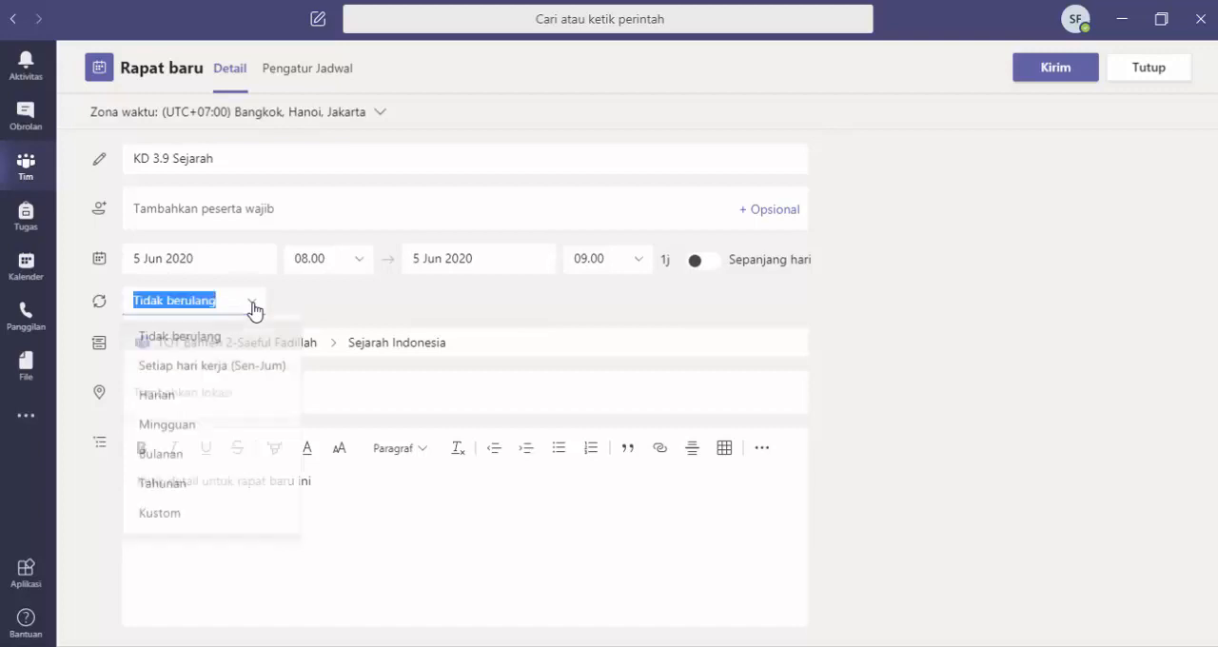
click(190, 345)
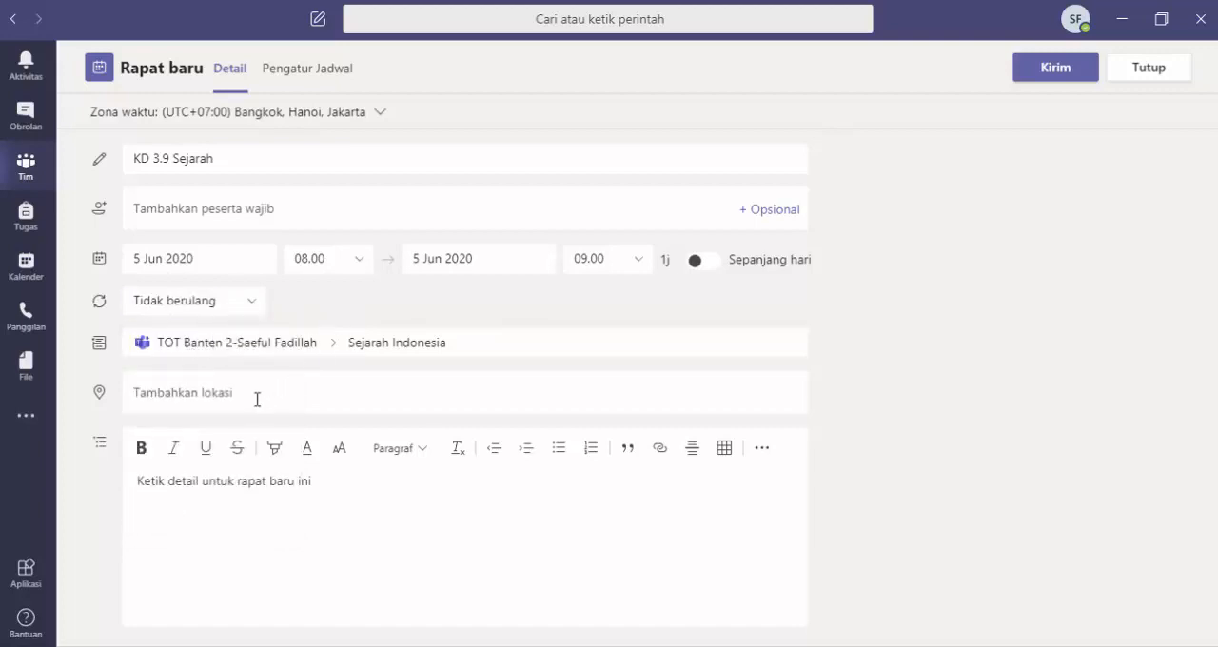
Step: Enter the details "Kepada seluruh siswa harap hadir dalam pembelajaran tatap muka yang akan dilaksanakan pada tgl 5 Juni 2020 Jam 09;00 WIB. Absensi berlaku seperti biasa."
scroll(247, 405, down, 1)
click(232, 476)
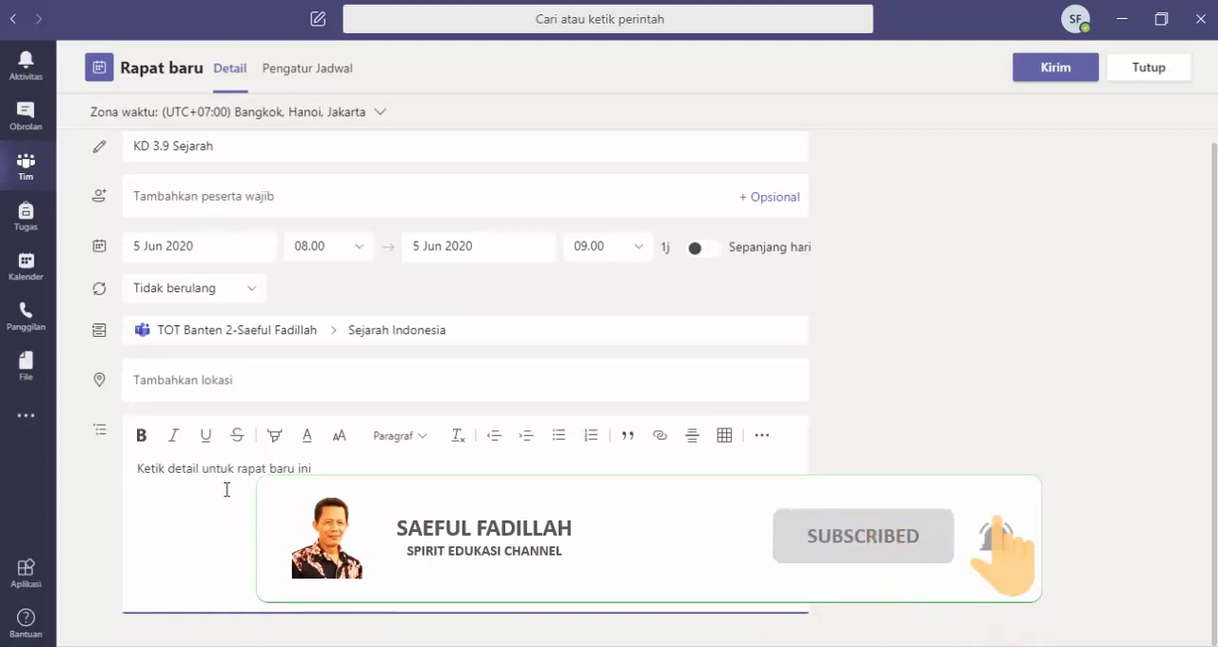
text(Ke)
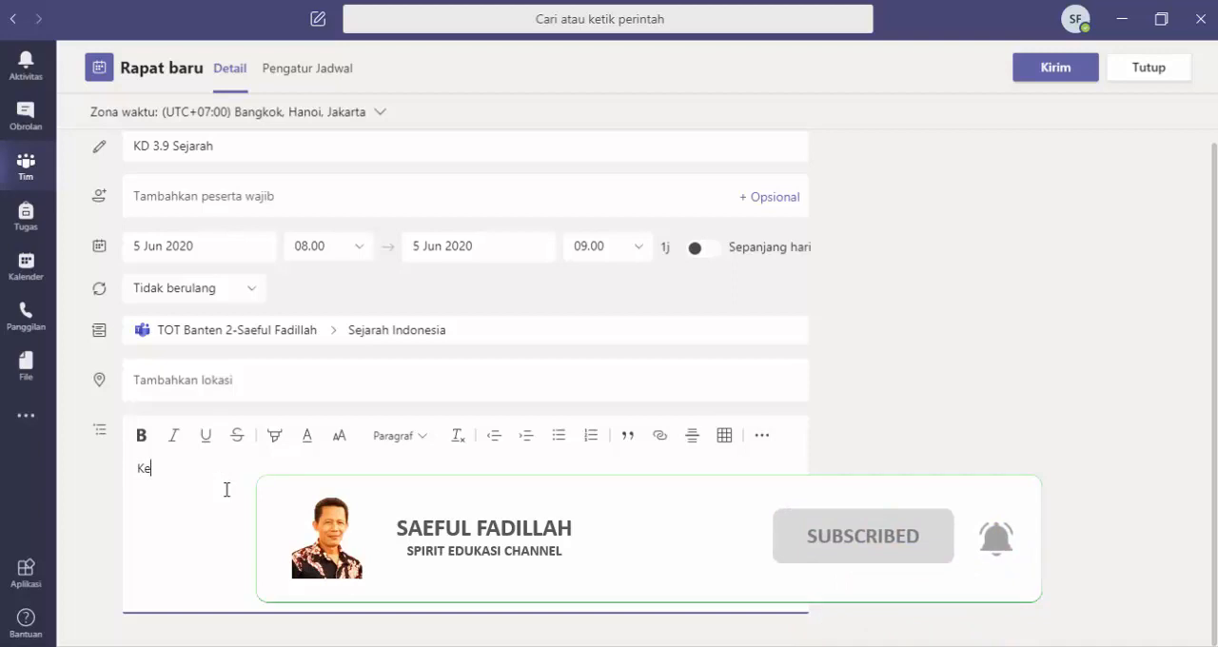
text(pada seluruh siswa)
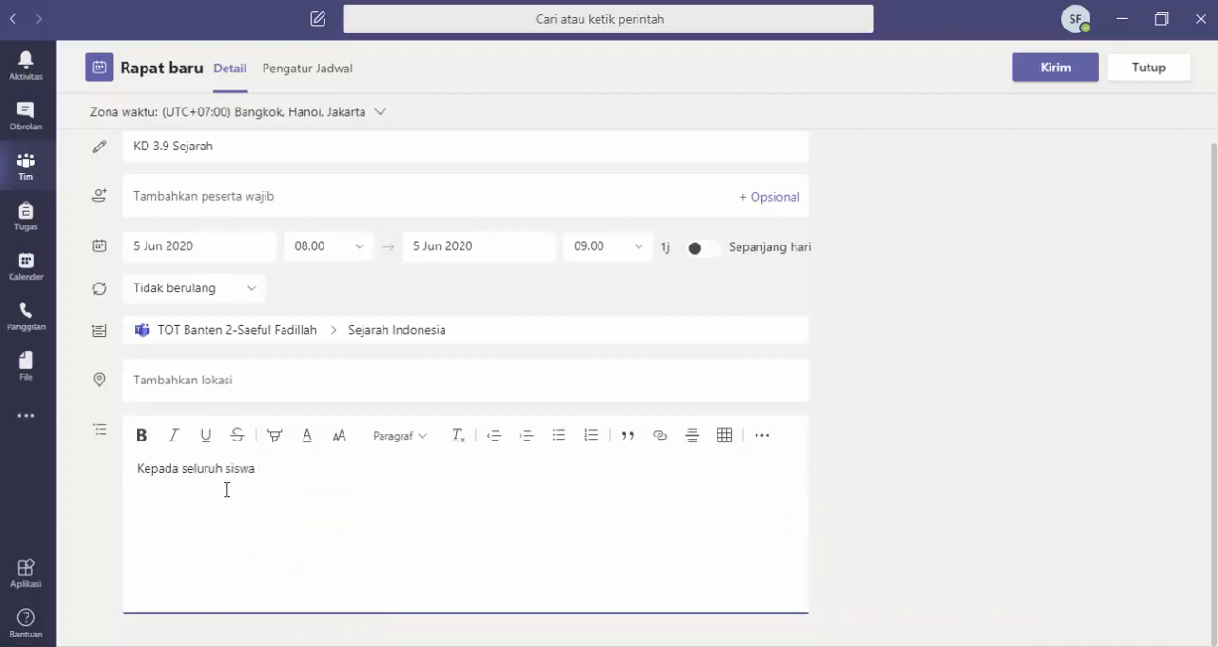
text( harap hadir dalam pembelaj)
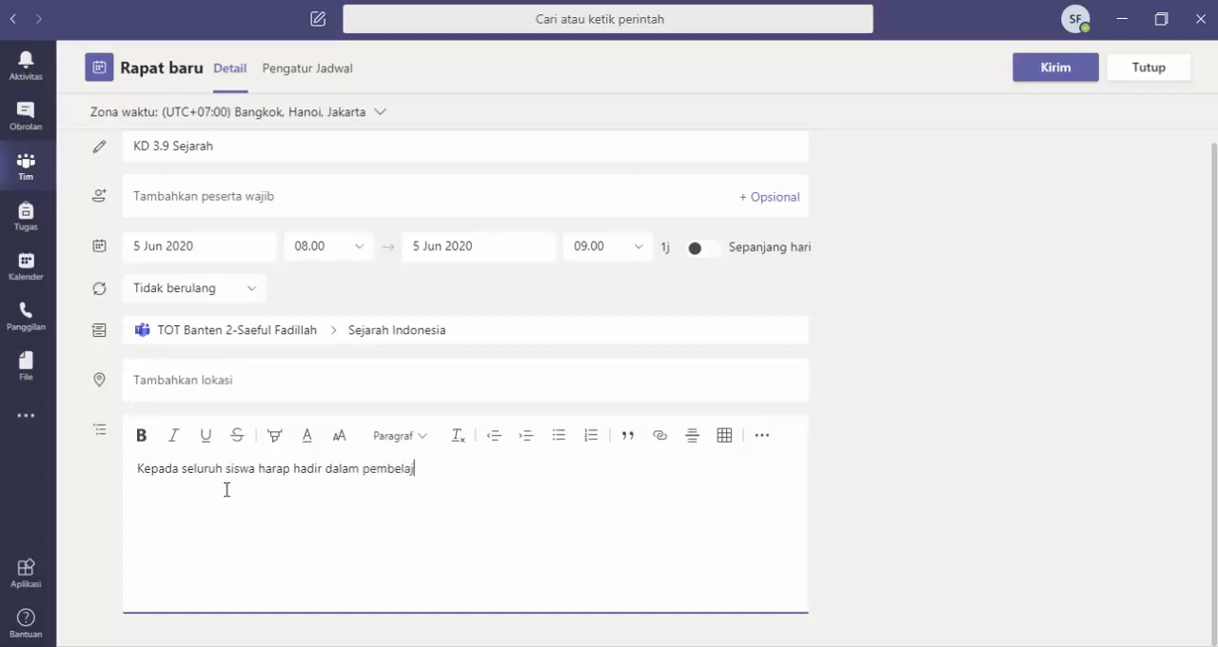
text(aran wibenar)
text(tatap muka yang akan dilaksanakan pada tgl 5 Juni 2020 Jam 09:00 WIB. Absensi berlaku seperti biasa.)
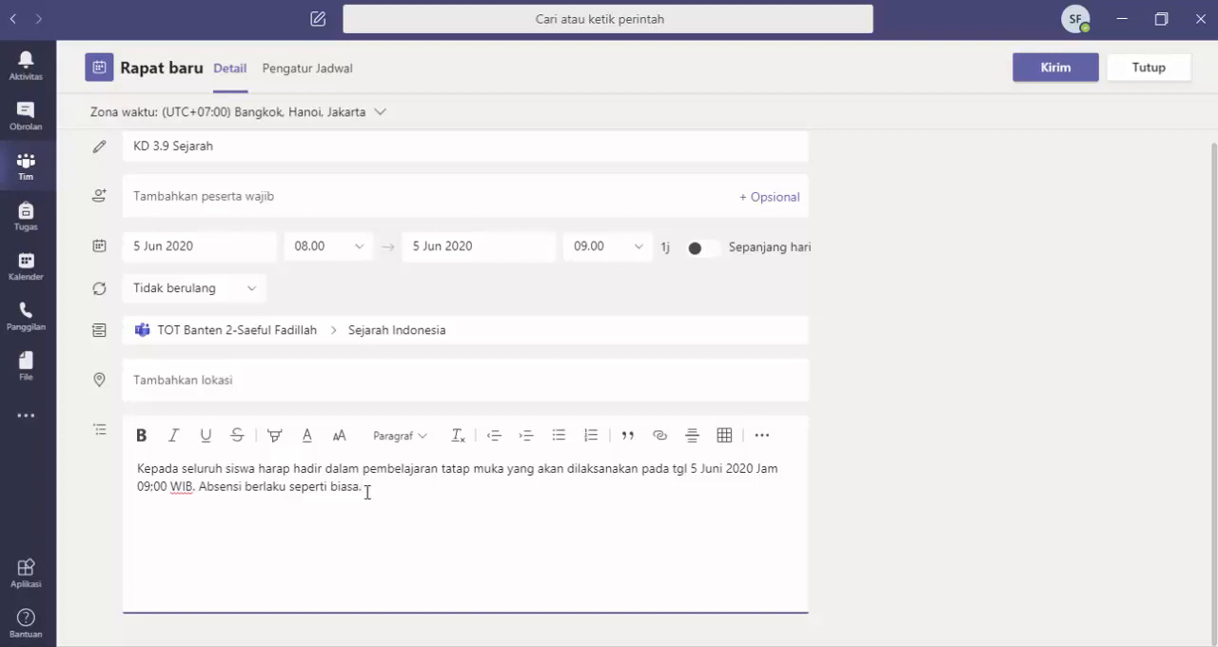
Step: Make the sentence "Absensi berlaku seperti biasa." bold in the meeting details
drag(363, 487, 204, 505)
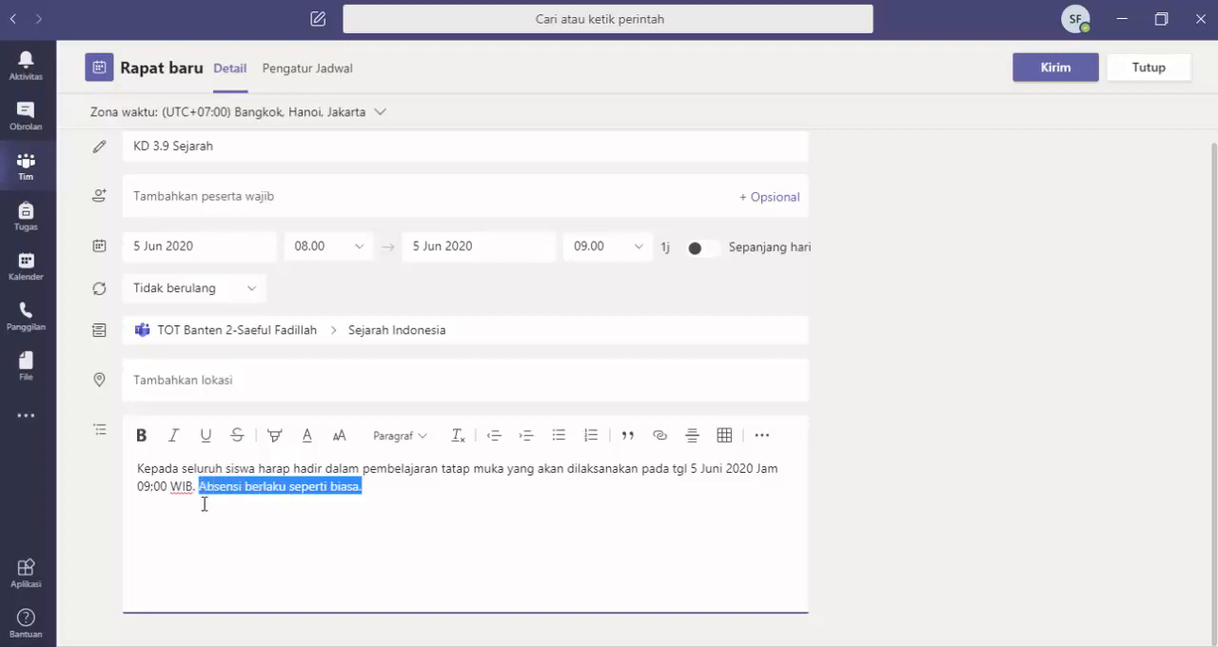
click(141, 435)
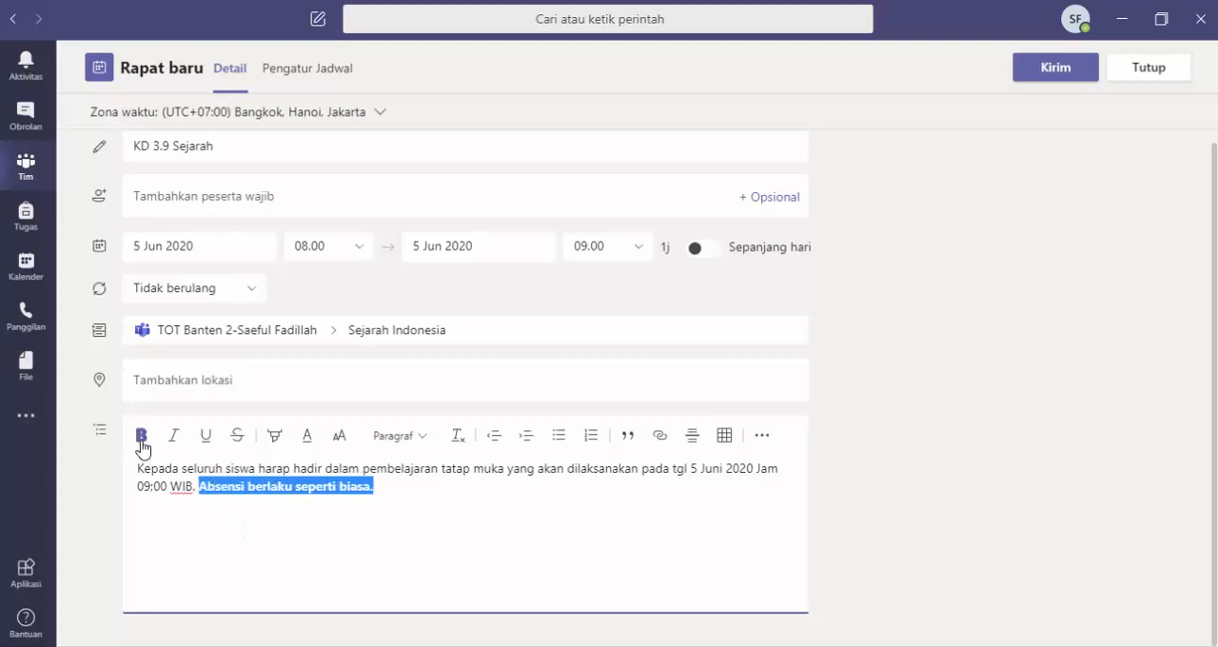
click(320, 522)
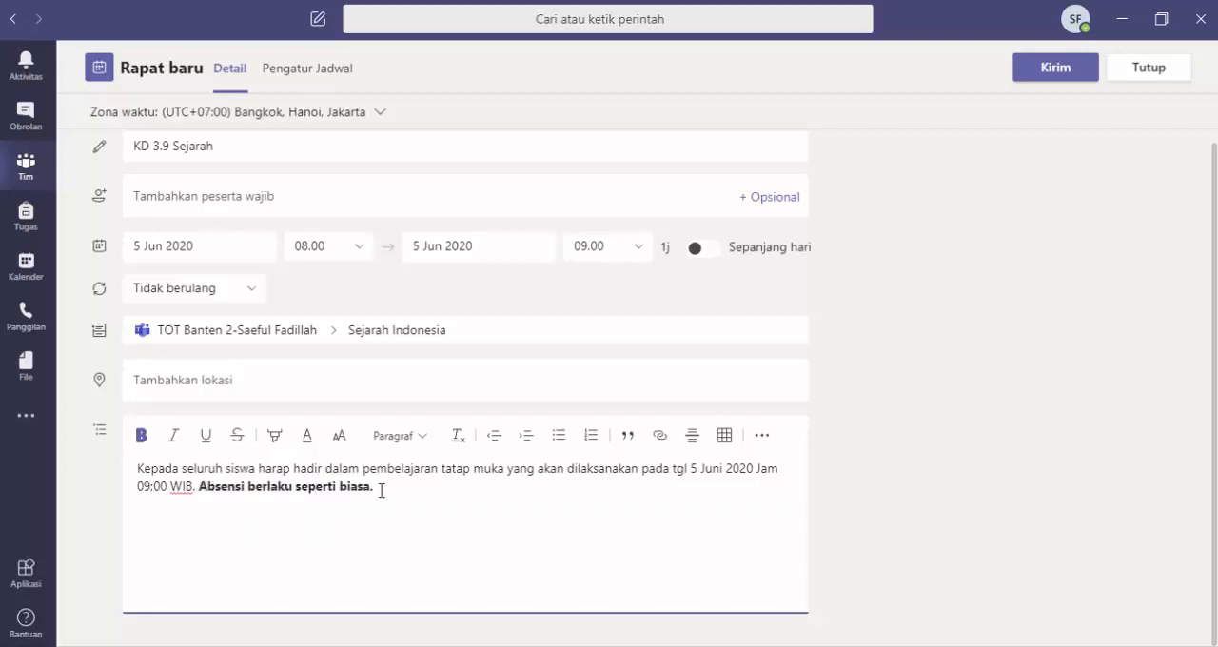
drag(381, 490, 199, 491)
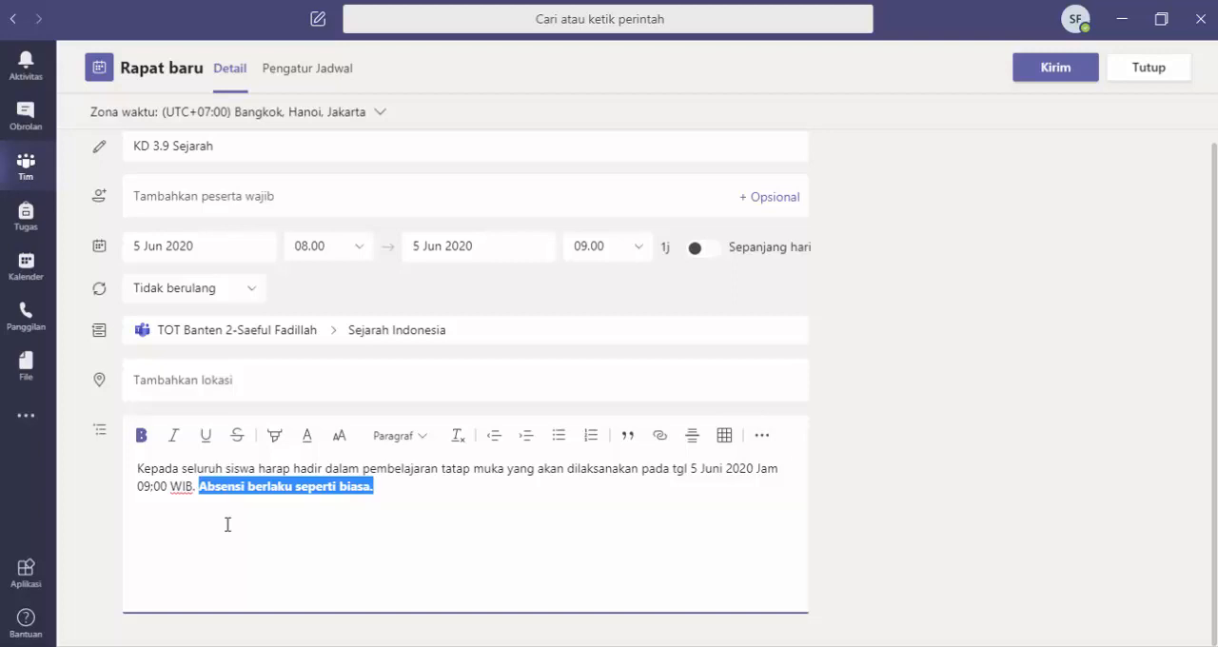
click(227, 524)
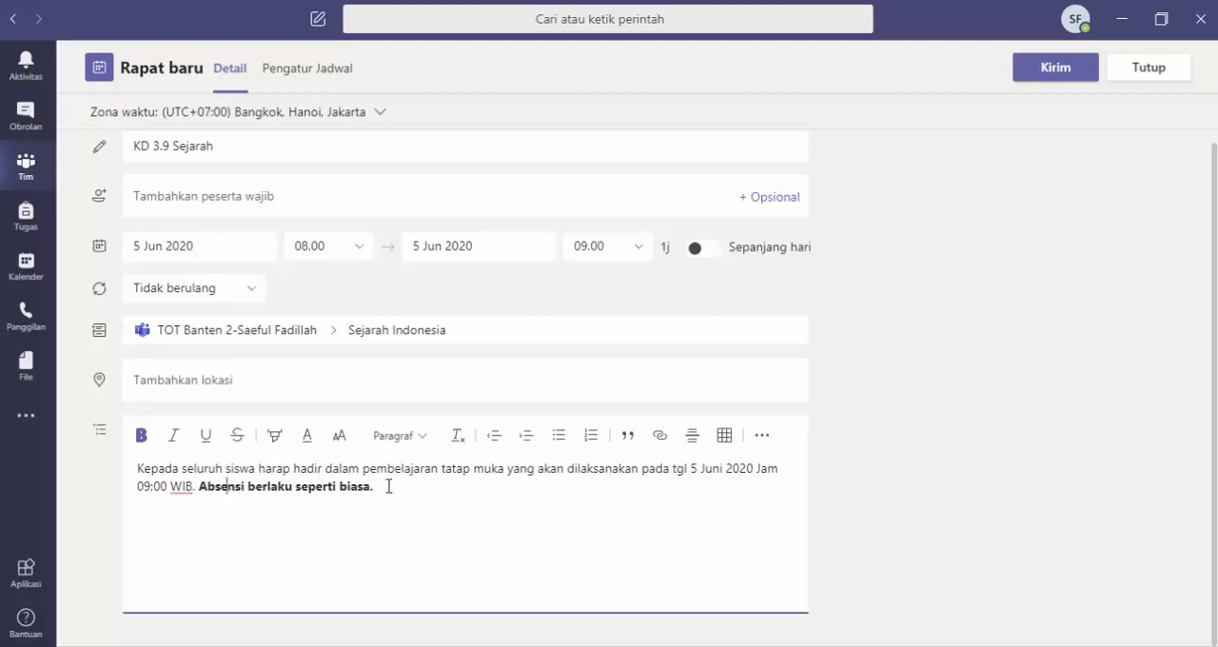
drag(383, 486, 199, 488)
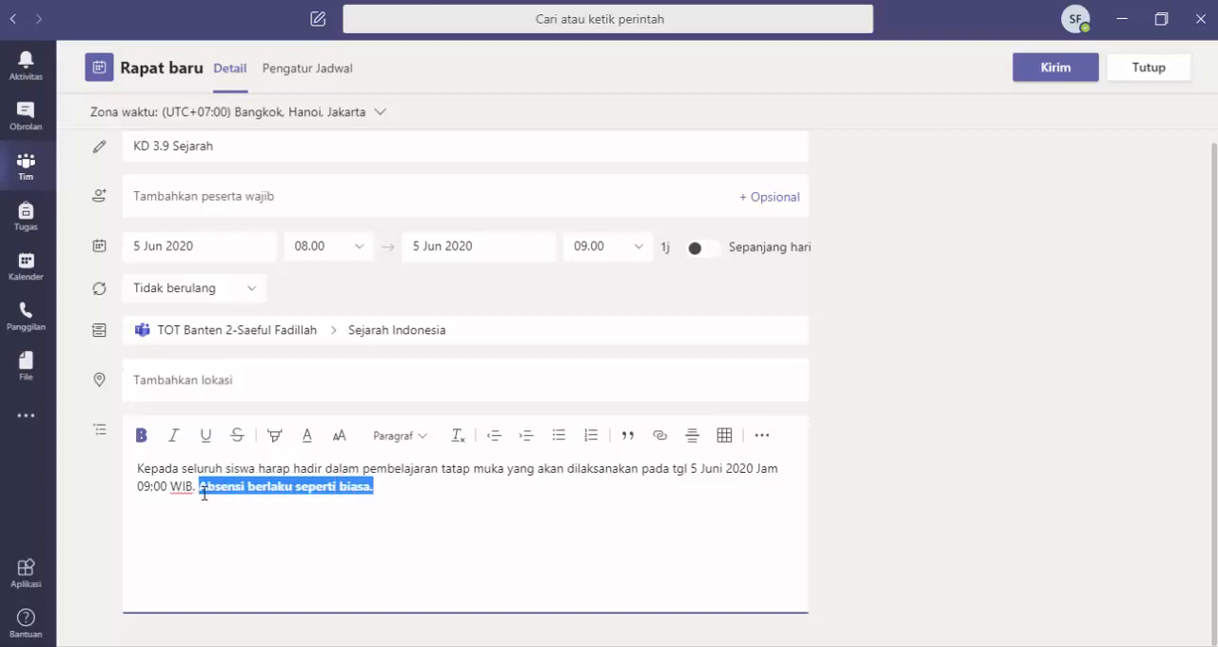
click(223, 512)
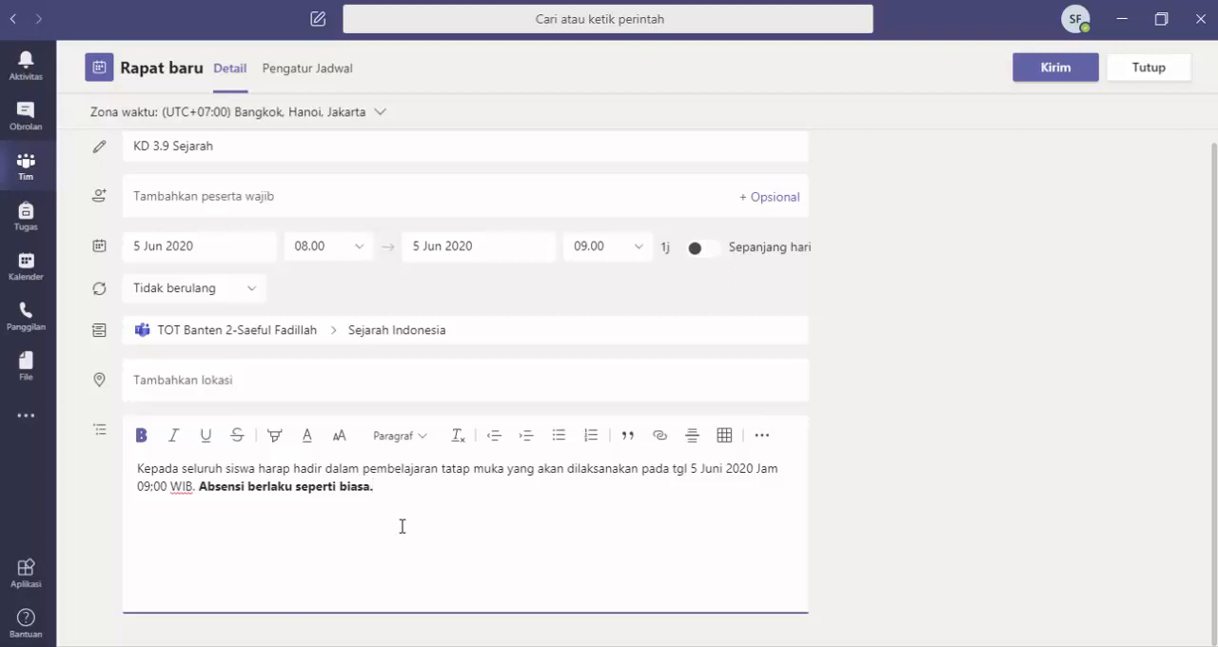
scroll(401, 526, up, 1)
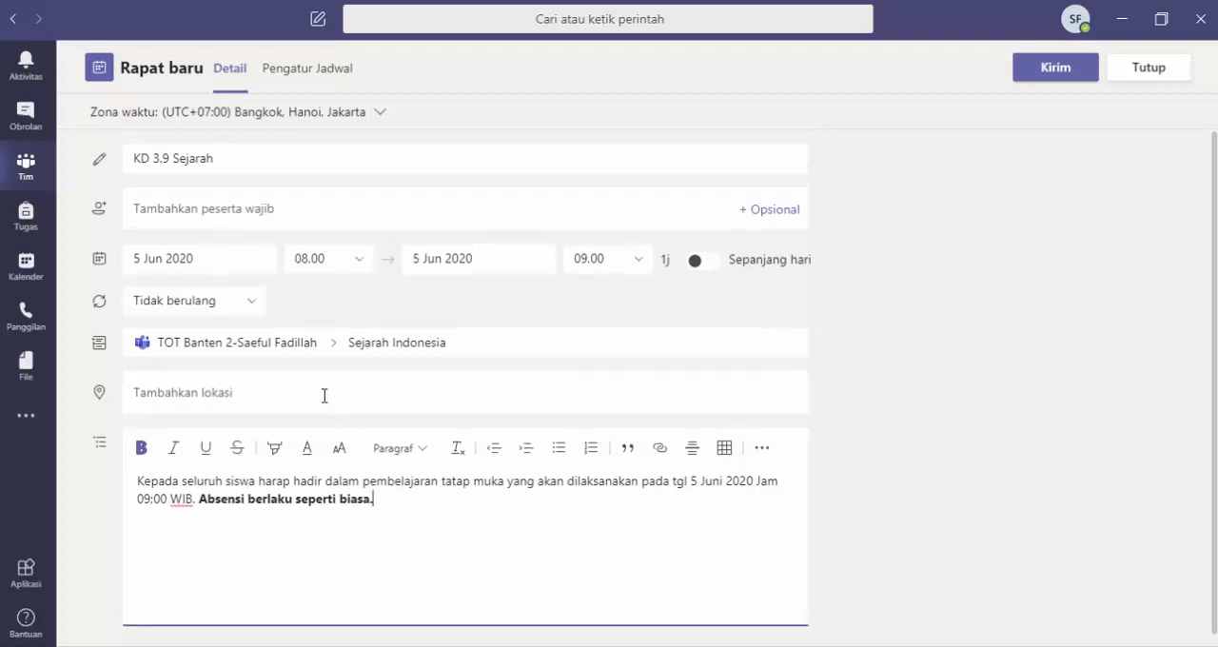
click(761, 448)
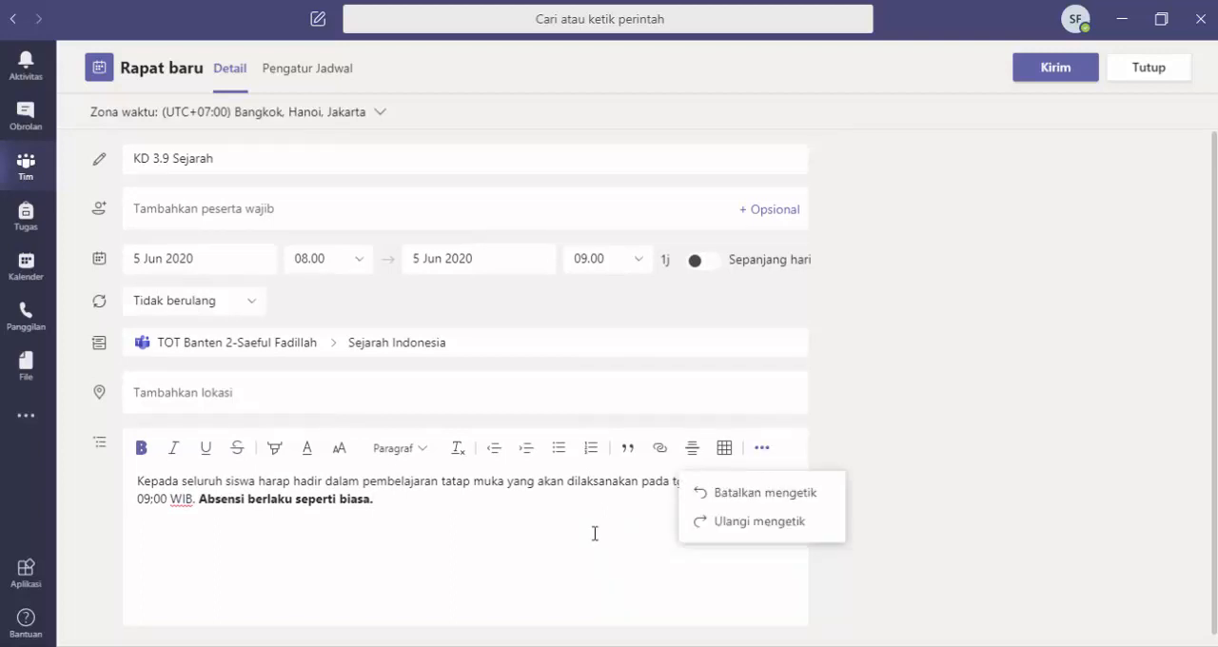
click(565, 551)
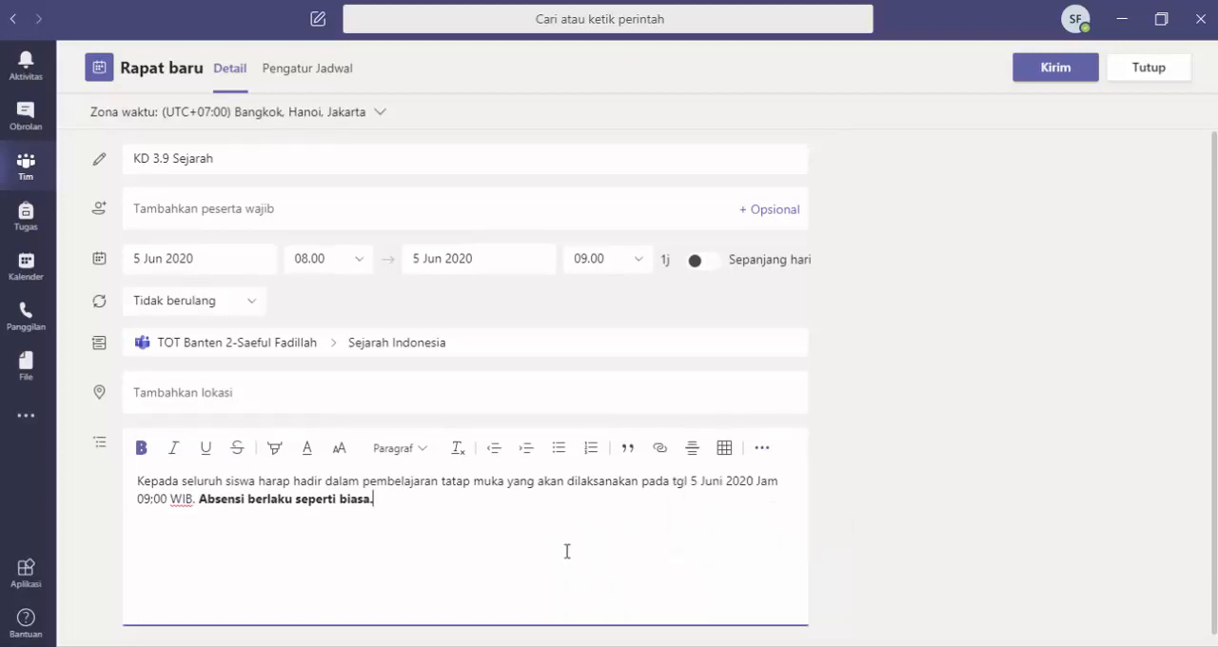
Step: Send the KD 3.9 Sejarah meeting invitation to the Sejarah Indonesia channel and look over the channel's posts
click(1051, 76)
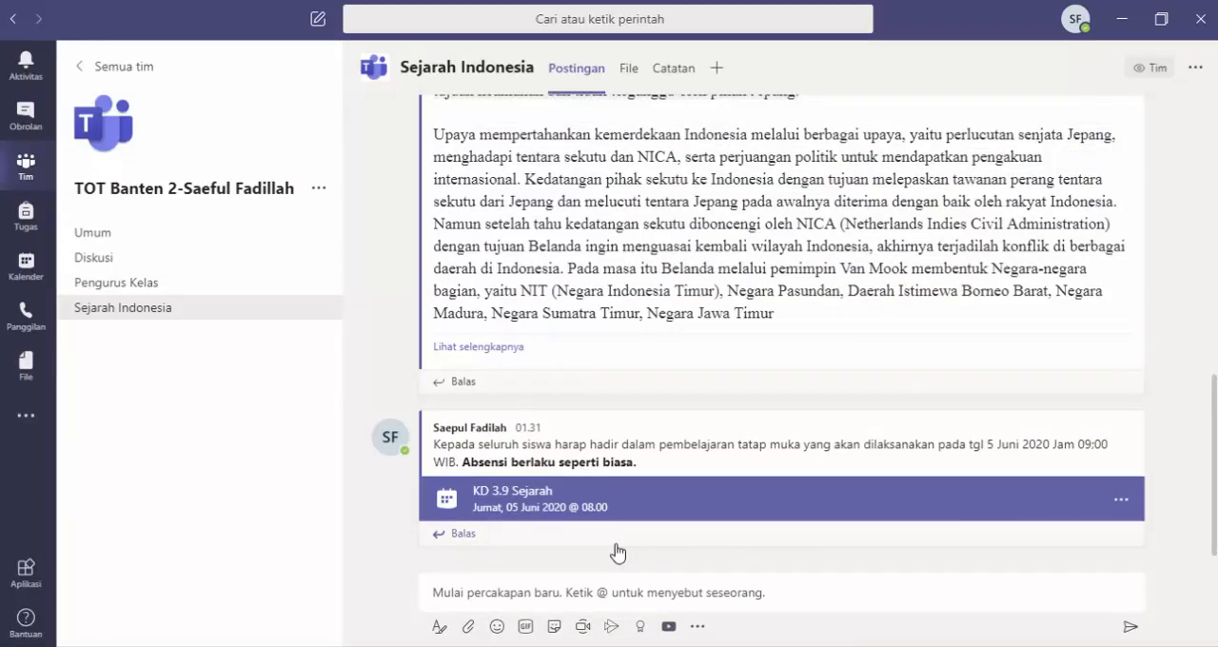
scroll(617, 552, up, 2)
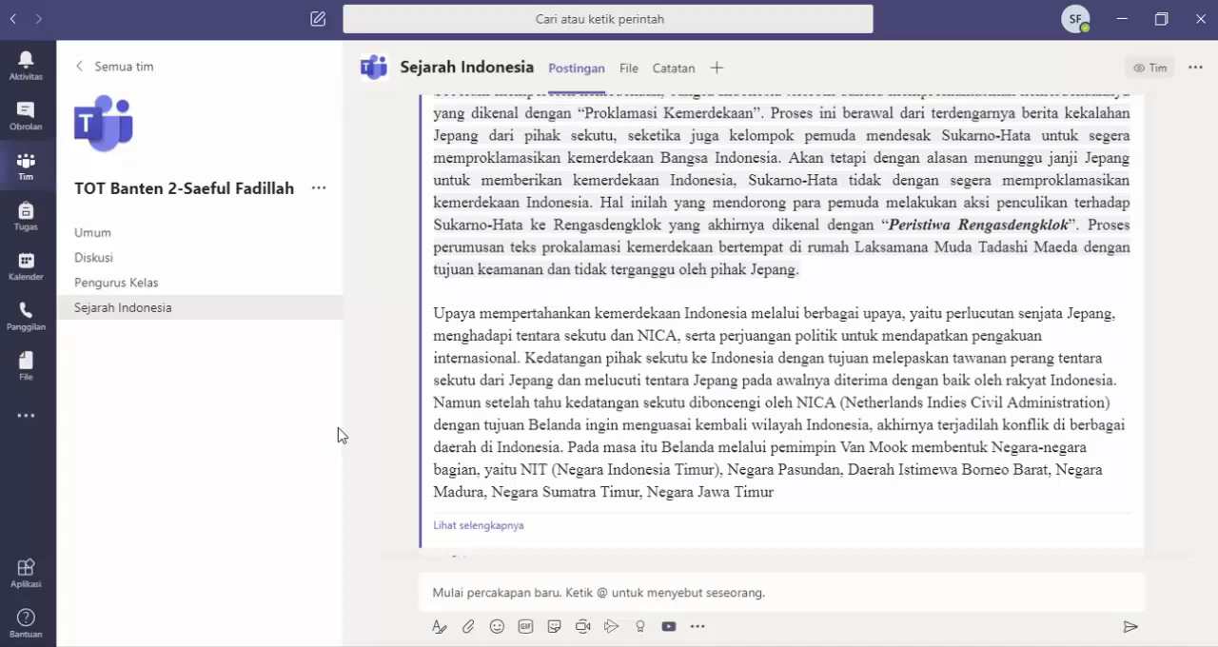
scroll(343, 436, up, 3)
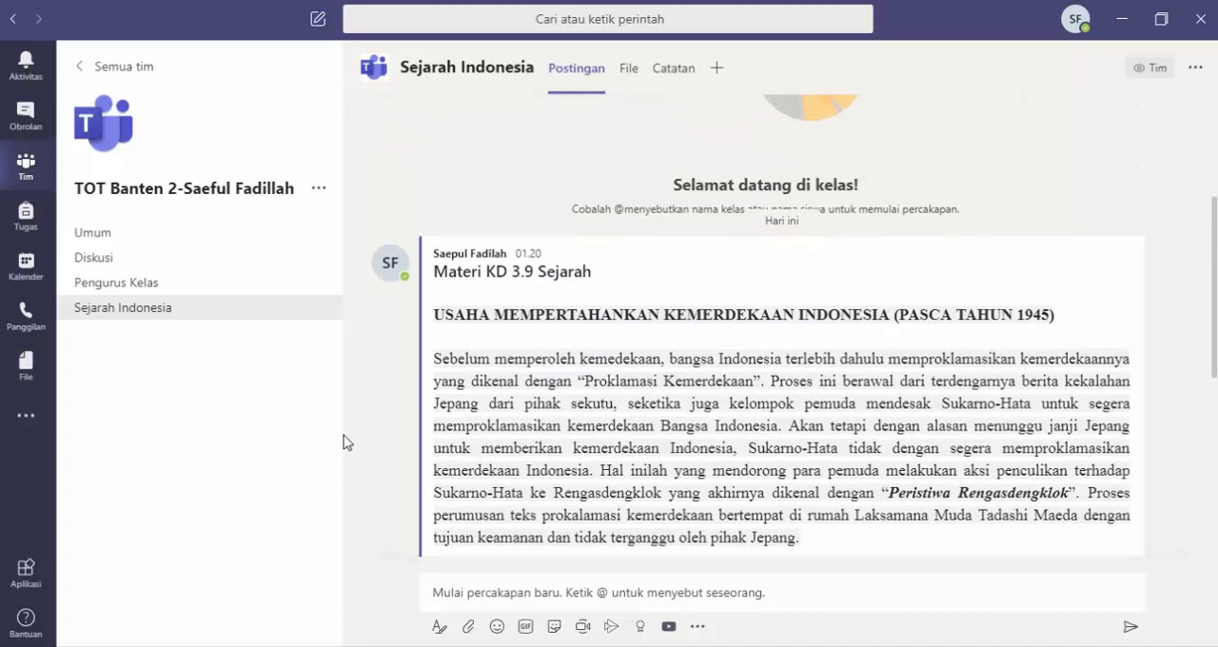
scroll(344, 435, down, 3)
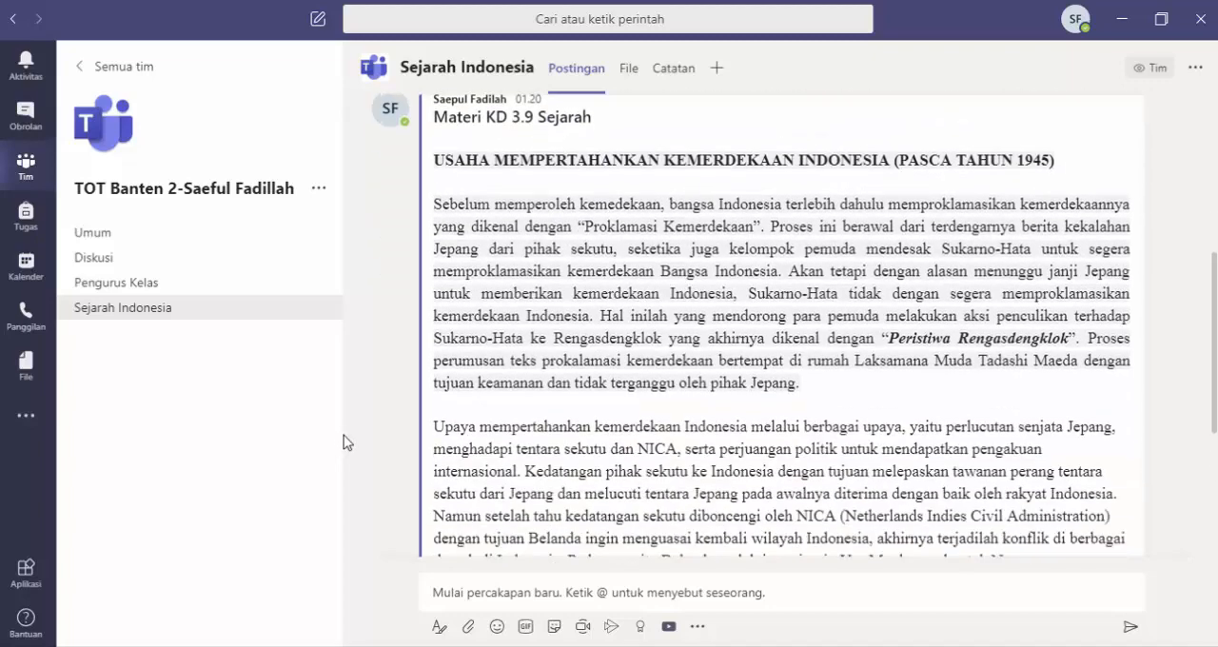